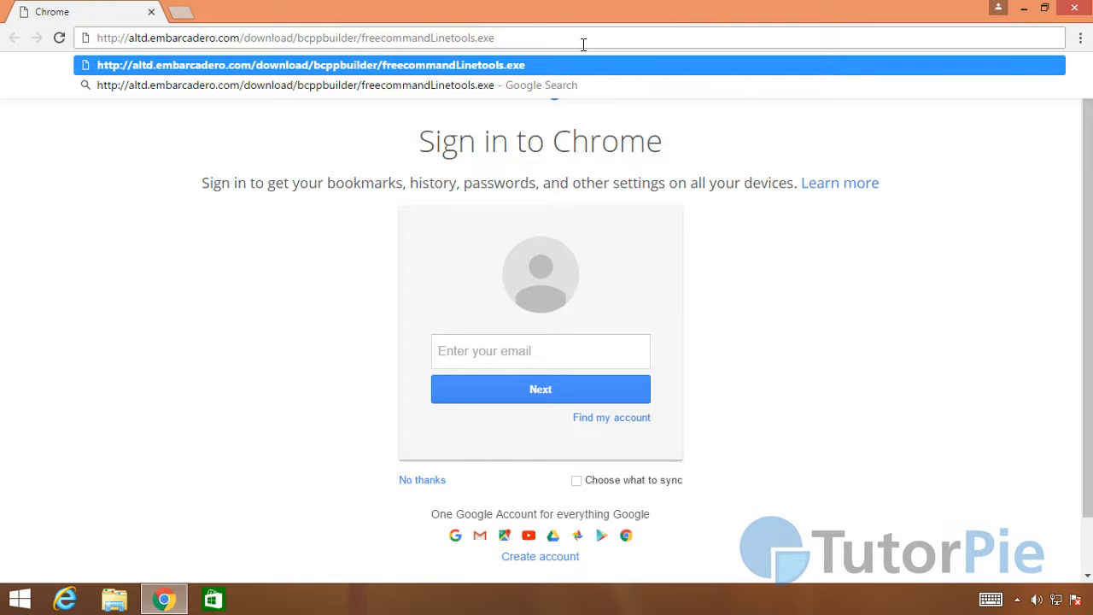
Step: Download freecommandLinetools.exe from the entered altd.embarcadero.com address and show the downloaded file in its folder
{"action": "key", "text": "Return"}
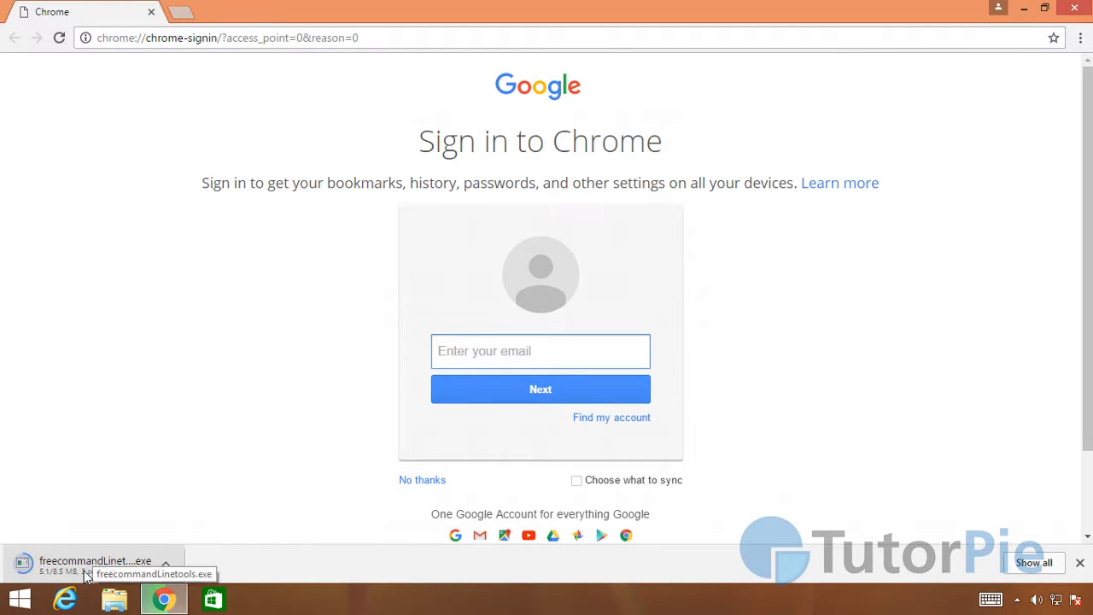
{"action": "left_click", "coordinate": [166, 570]}
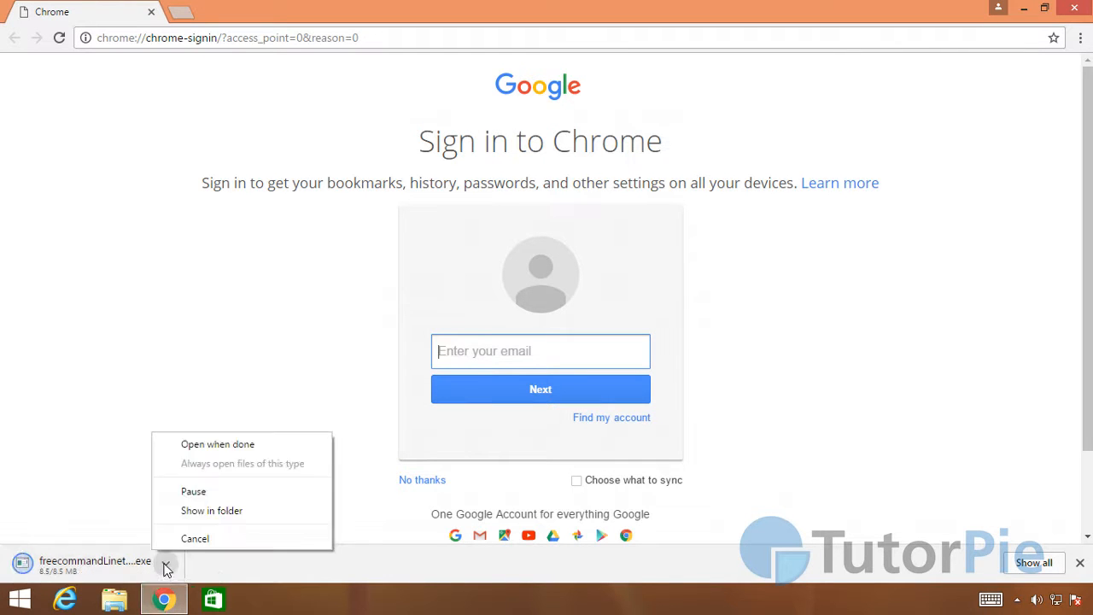
{"action": "left_click", "coordinate": [205, 513]}
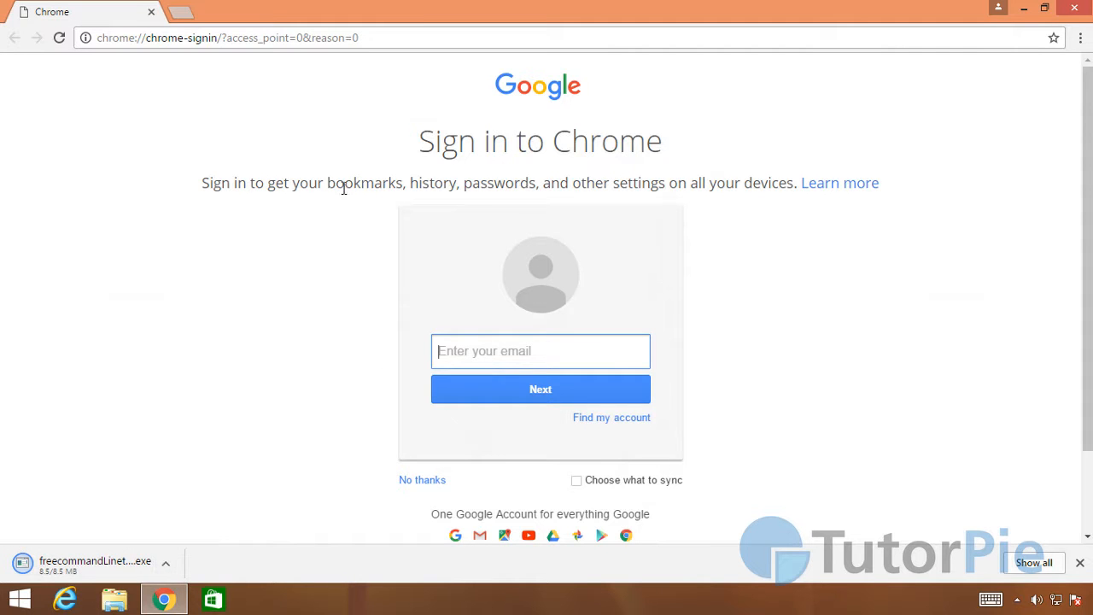
{"action": "left_click", "coordinate": [166, 563]}
{"action": "left_click", "coordinate": [225, 510]}
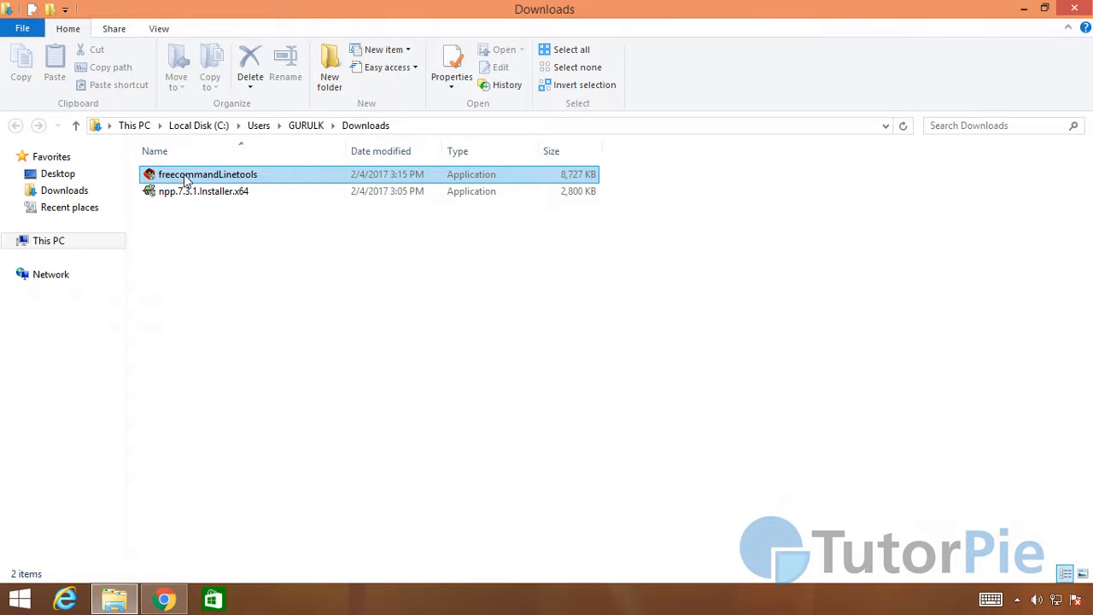
Step: Run the freecommandLinetools installer from the Downloads folder and allow it to make changes to the computer
{"action": "left_click", "coordinate": [258, 177]}
{"action": "left_click", "coordinate": [373, 325]}
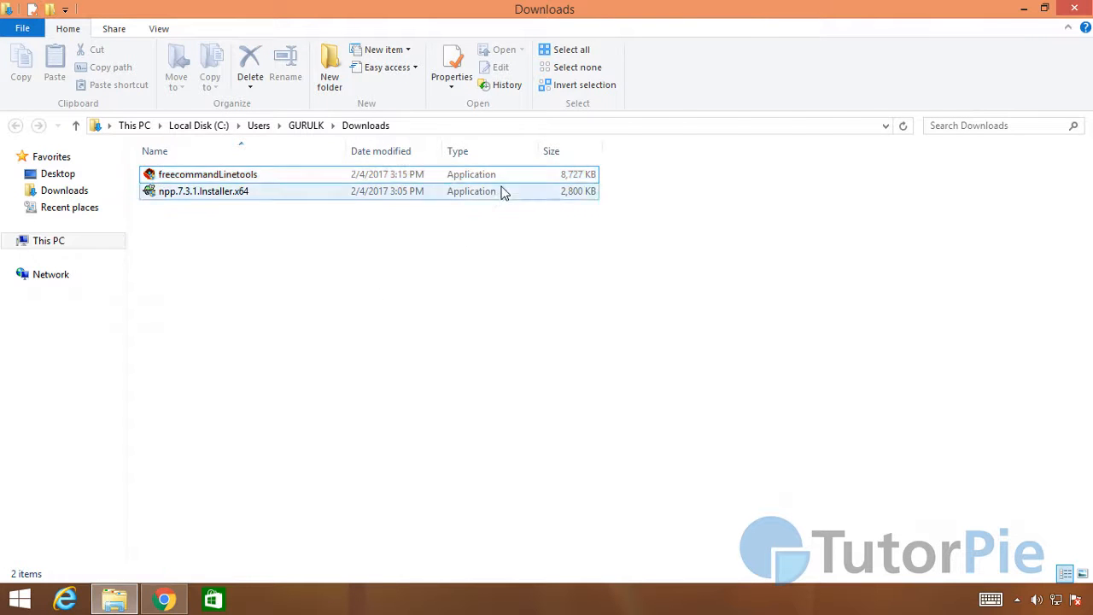
{"action": "double_click", "coordinate": [233, 176]}
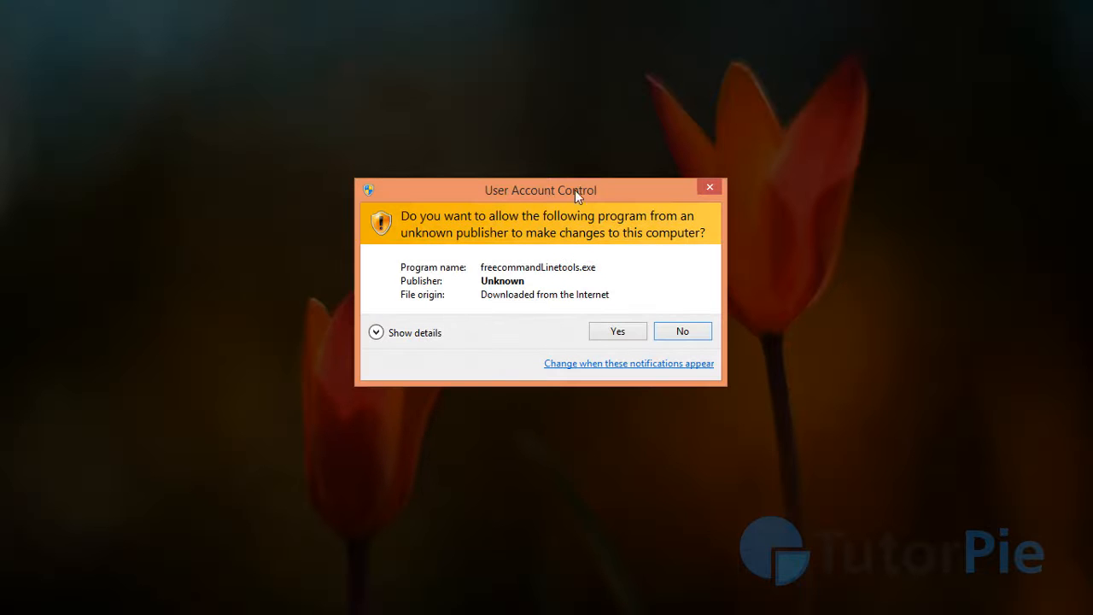
{"action": "left_click", "coordinate": [619, 336]}
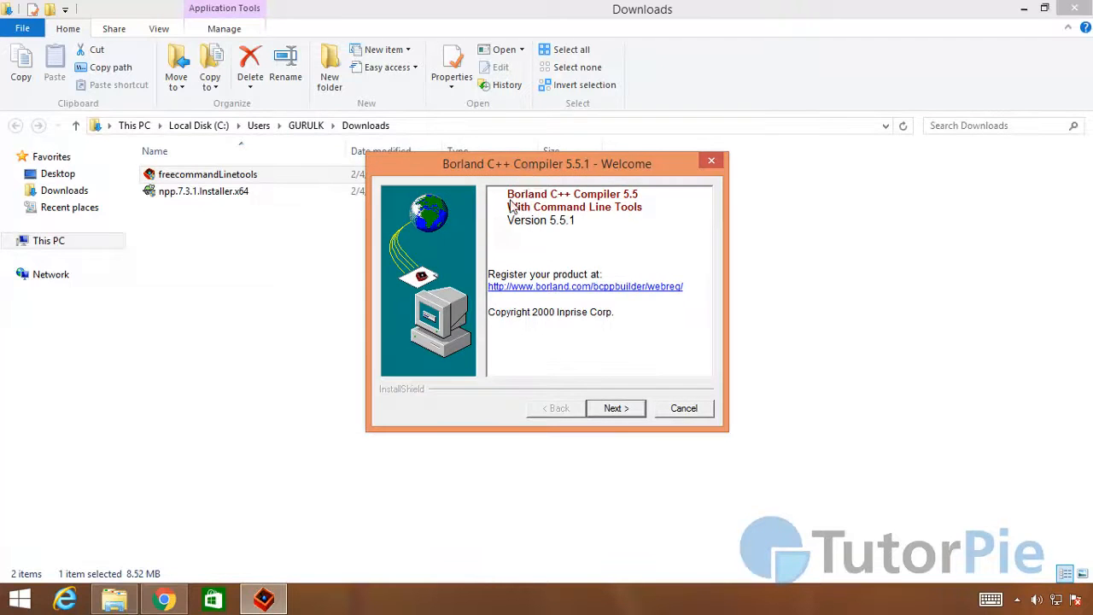
Step: Install Borland C++ Compiler 5.5.1 into C:\Borland\BCC55, agreeing to create the folder, and dismiss the completion message
{"action": "left_click_drag", "start_coordinate": [529, 164], "coordinate": [430, 201]}
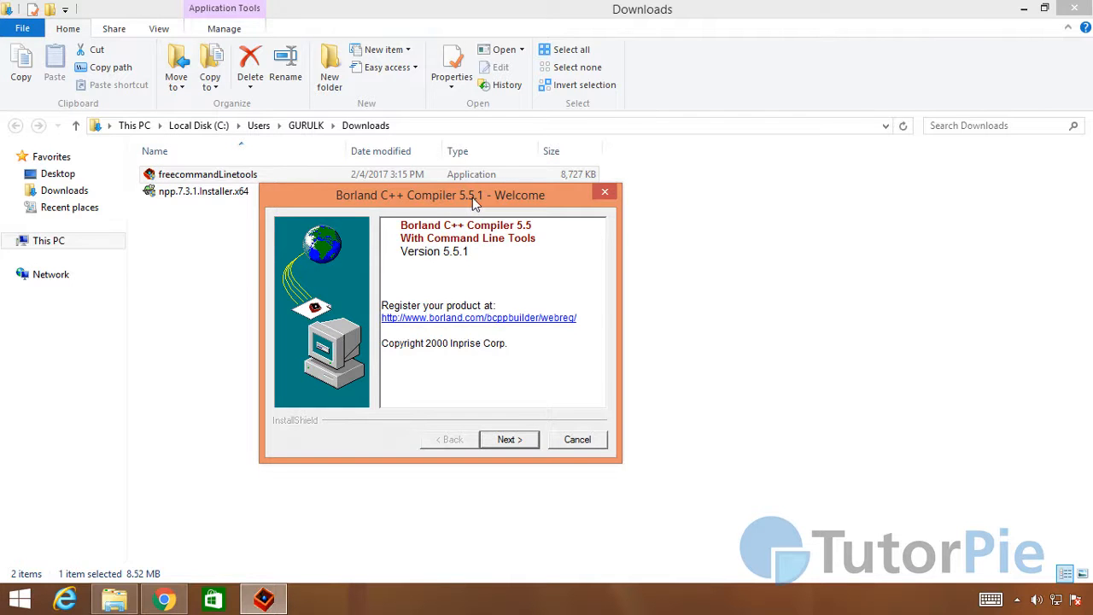
{"action": "left_click_drag", "start_coordinate": [520, 195], "coordinate": [609, 191]}
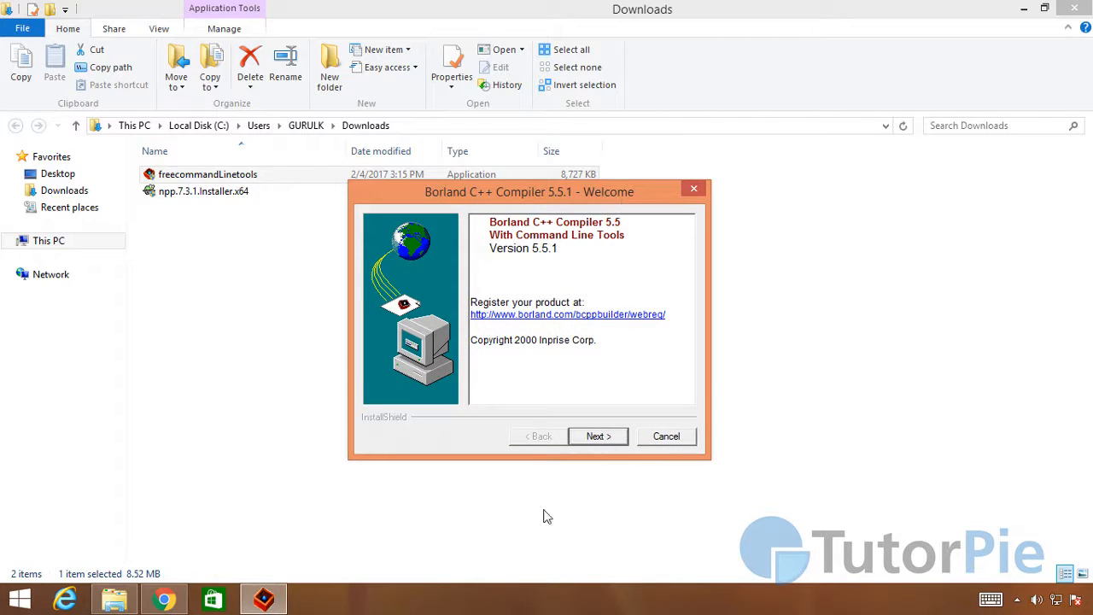
{"action": "left_click", "coordinate": [598, 436]}
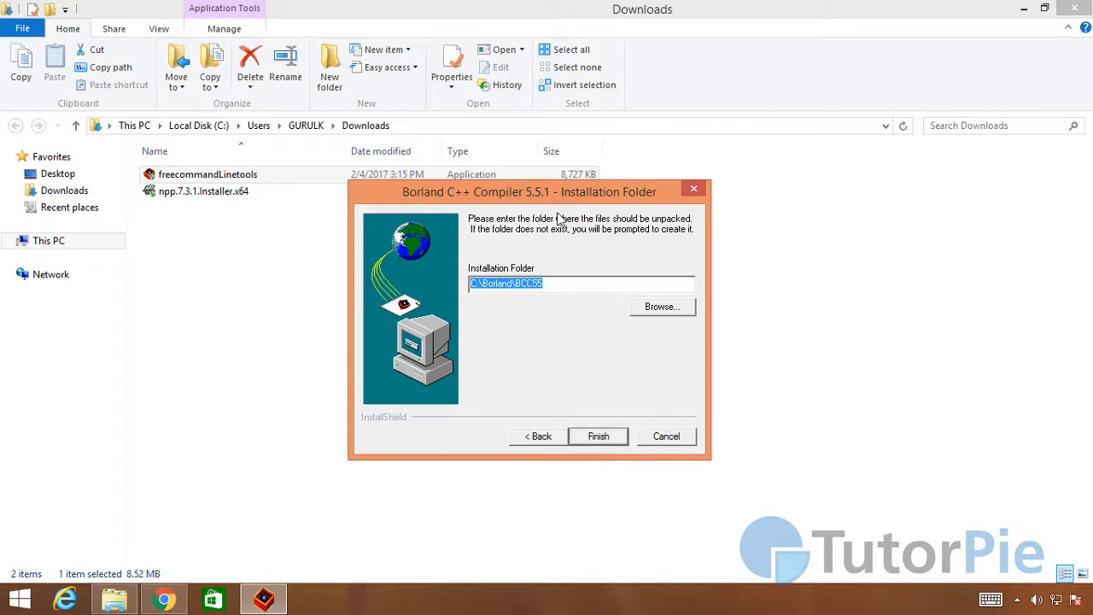
{"action": "left_click_drag", "start_coordinate": [552, 198], "coordinate": [462, 258]}
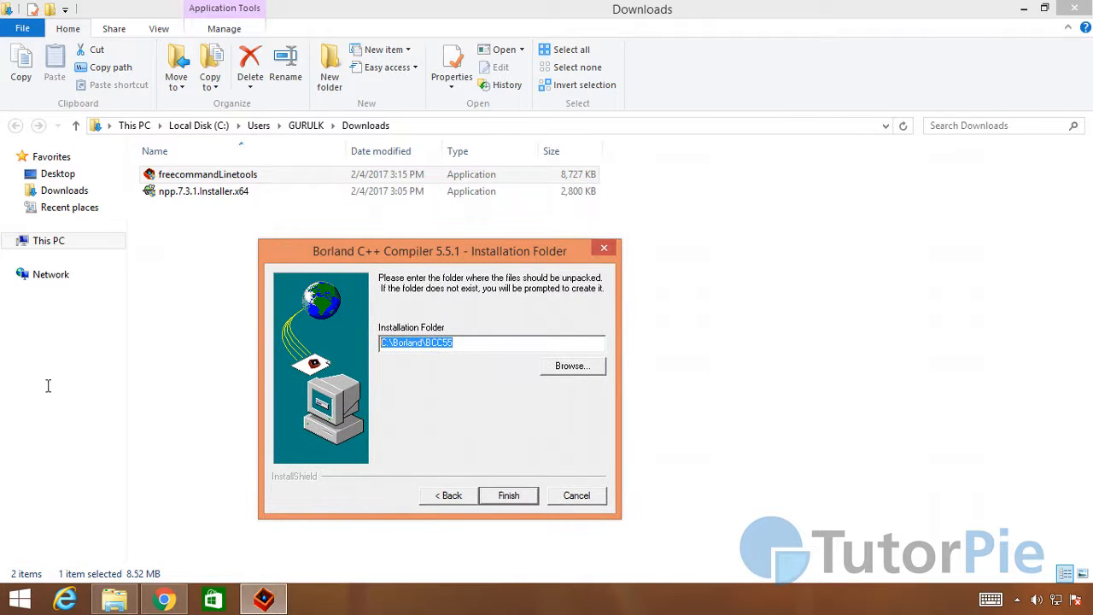
{"action": "left_click", "coordinate": [477, 350]}
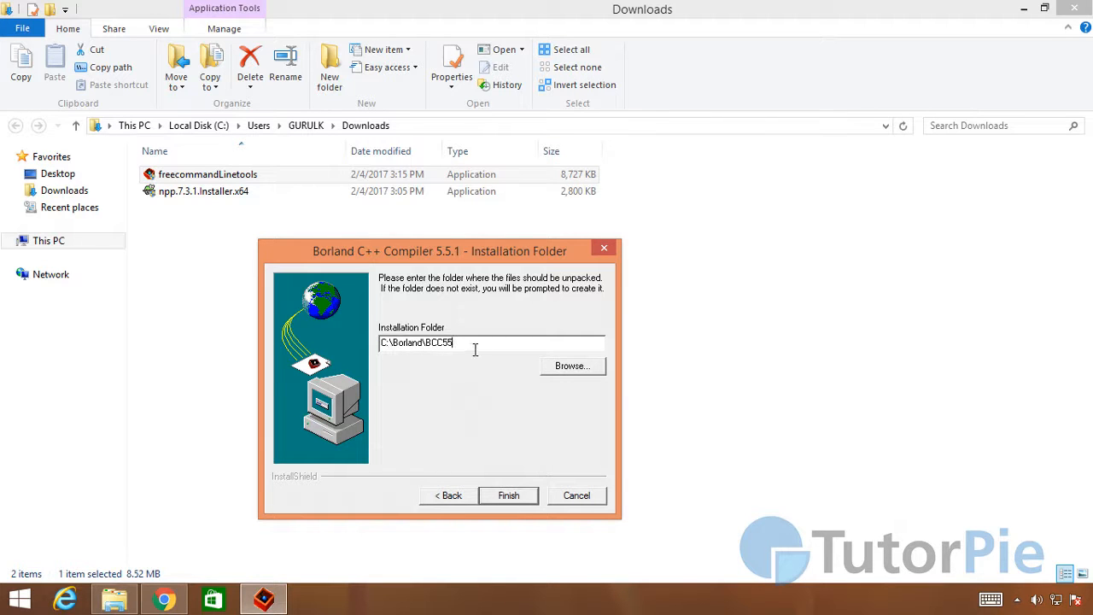
{"action": "left_click", "coordinate": [518, 497]}
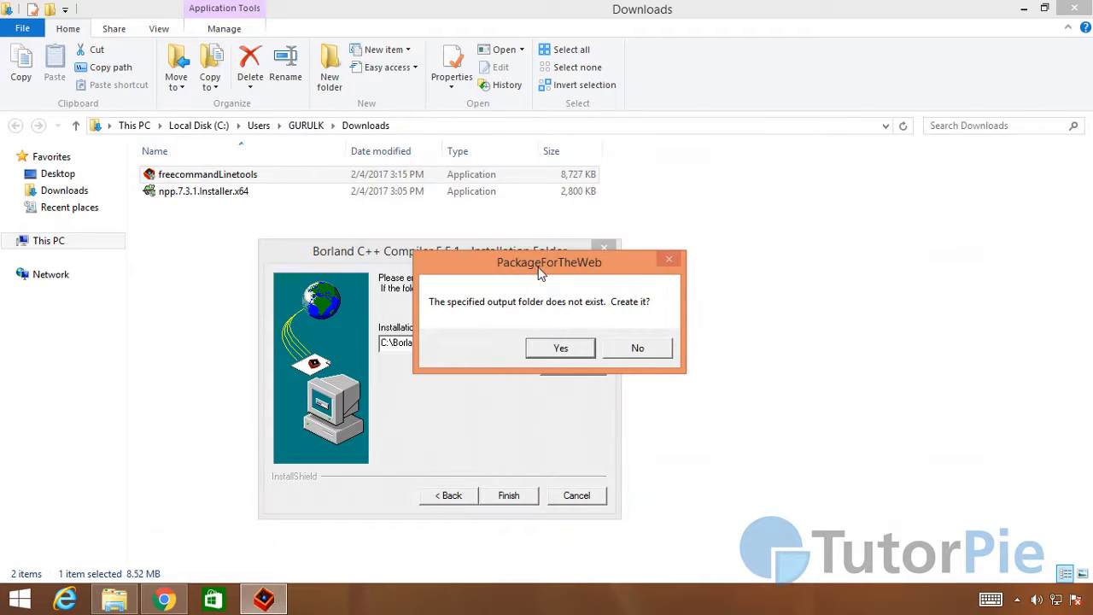
{"action": "left_click_drag", "start_coordinate": [535, 265], "coordinate": [680, 323]}
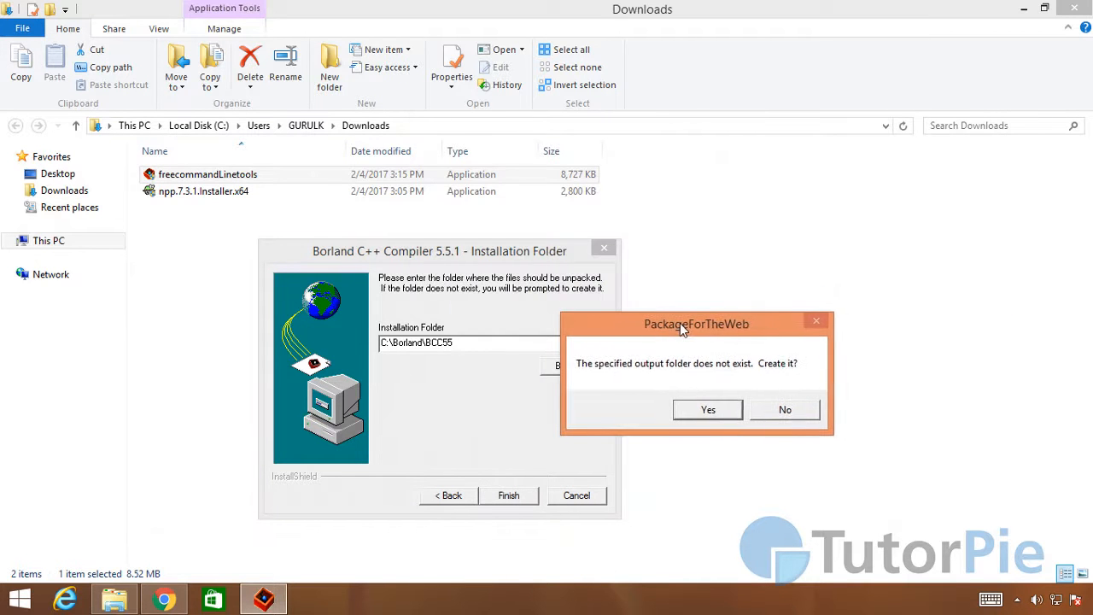
{"action": "left_click", "coordinate": [707, 411]}
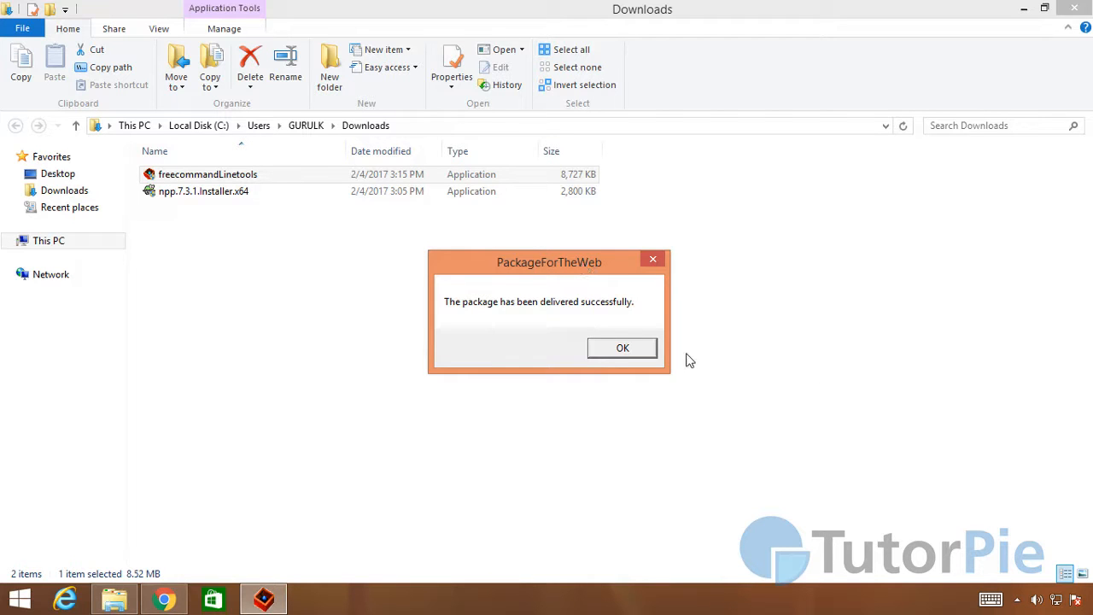
{"action": "left_click", "coordinate": [625, 349]}
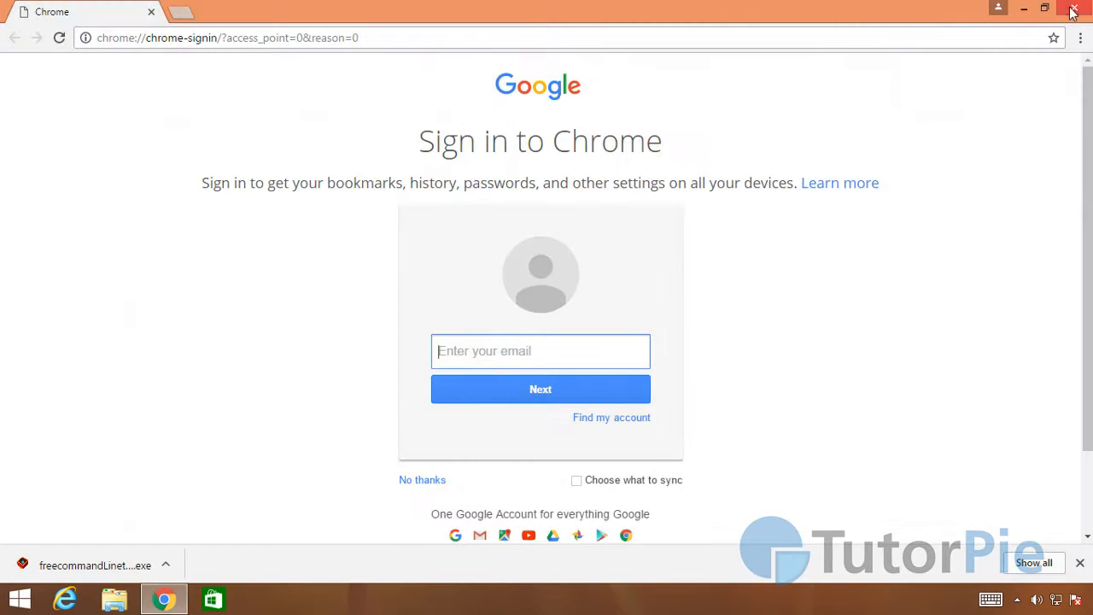
Step: Close the browser and open the C:\Borland\BCC55 folder in File Explorer, shown in a smaller window
{"action": "left_click", "coordinate": [1075, 10]}
{"action": "left_click", "coordinate": [115, 598]}
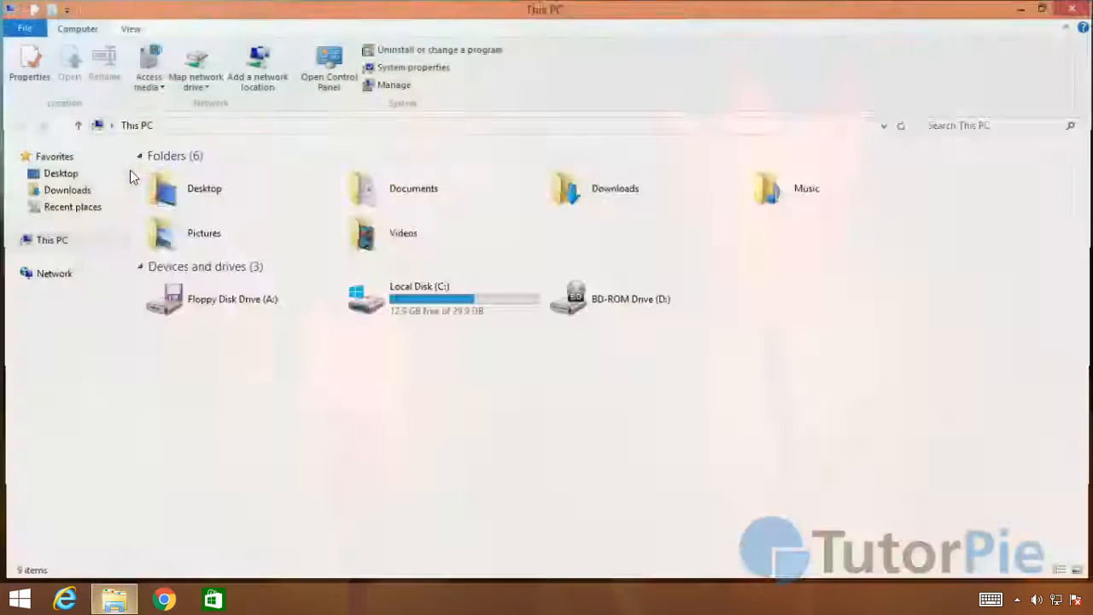
{"action": "double_click", "coordinate": [367, 308]}
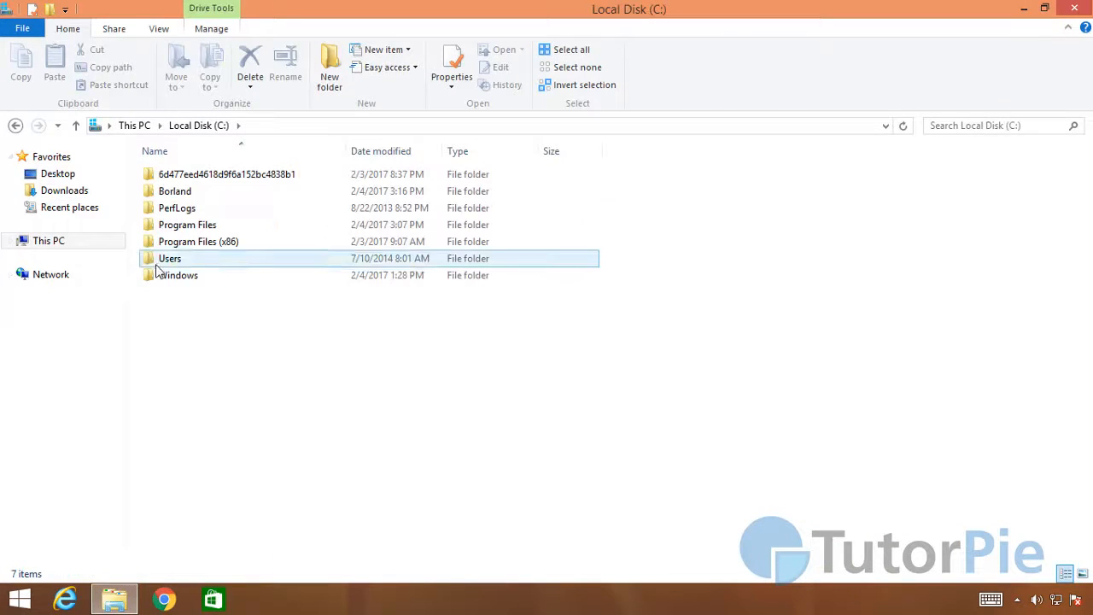
{"action": "double_click", "coordinate": [183, 195]}
{"action": "double_click", "coordinate": [168, 176]}
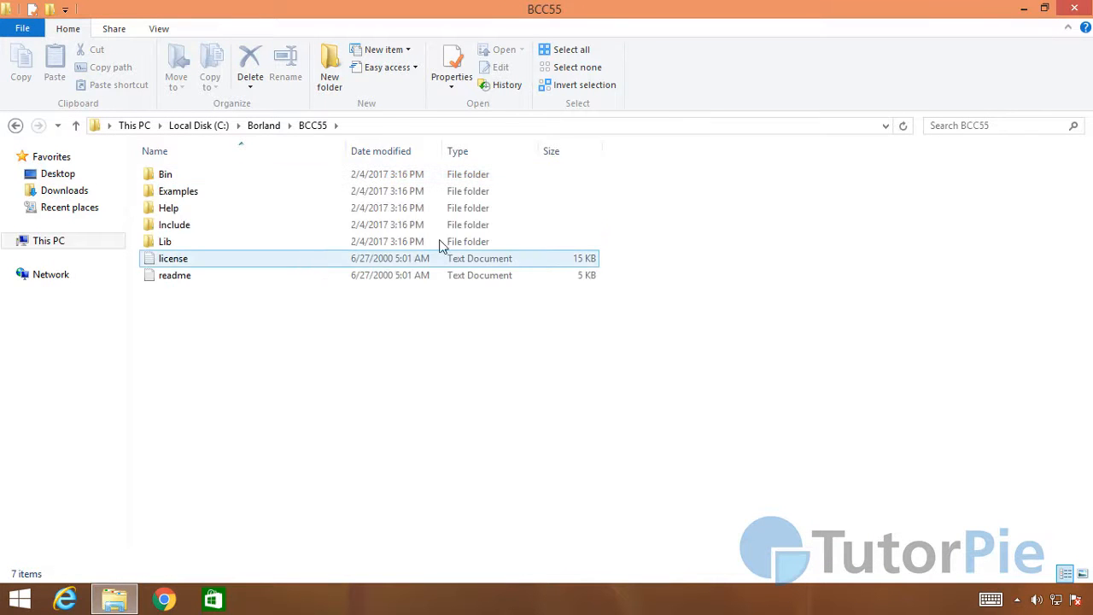
{"action": "left_click_drag", "start_coordinate": [547, 23], "coordinate": [442, 71]}
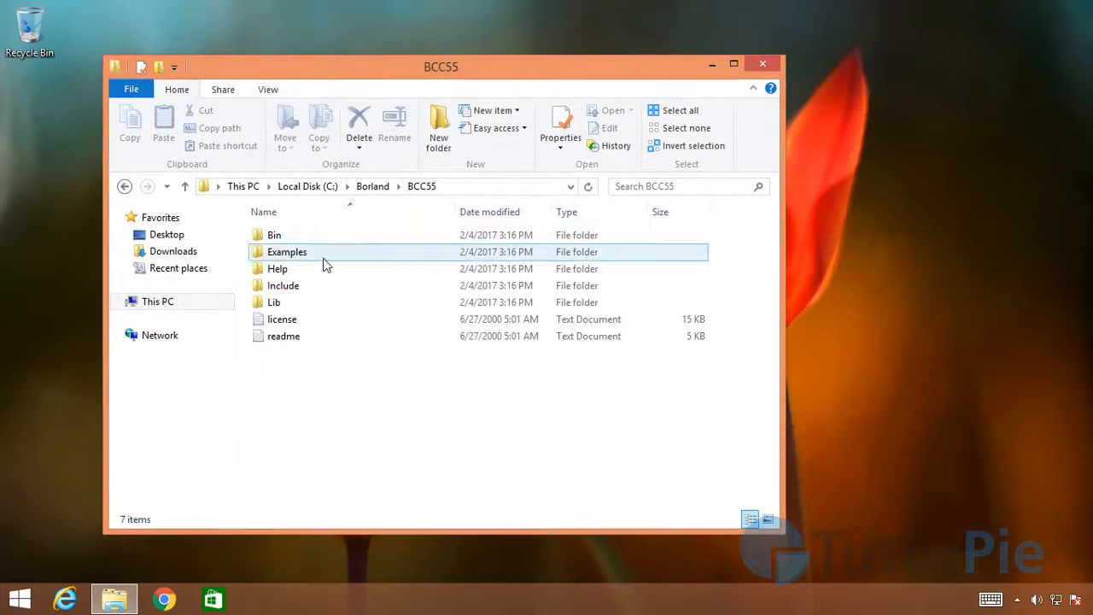
Step: Look through the Bin folder for the bcc32 application, select it, and return to the BCC55 folder
{"action": "double_click", "coordinate": [275, 238]}
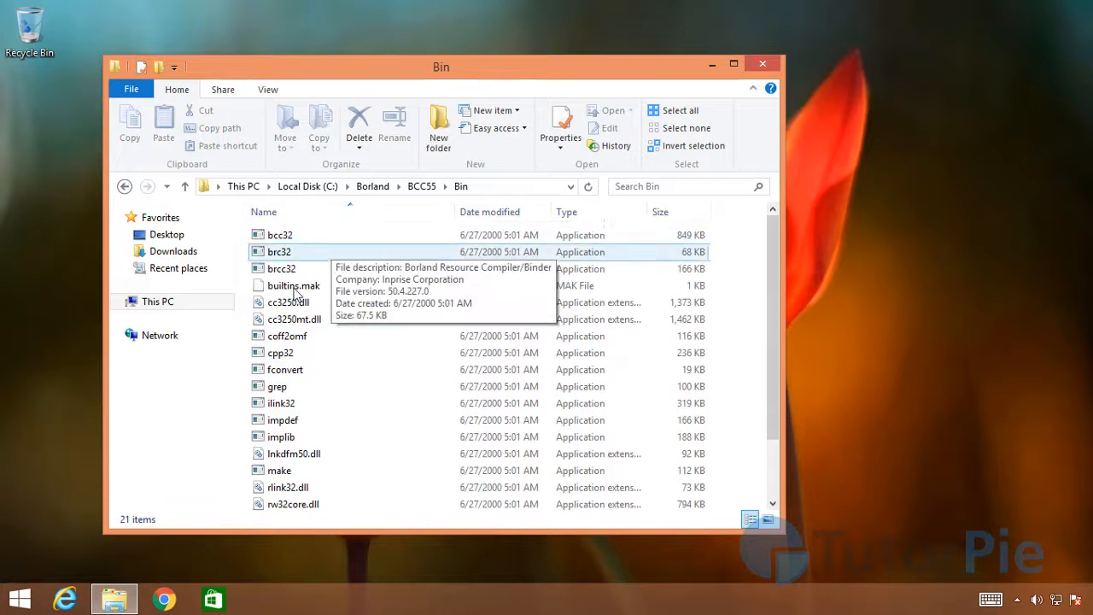
{"action": "left_click_drag", "start_coordinate": [432, 69], "coordinate": [429, 50]}
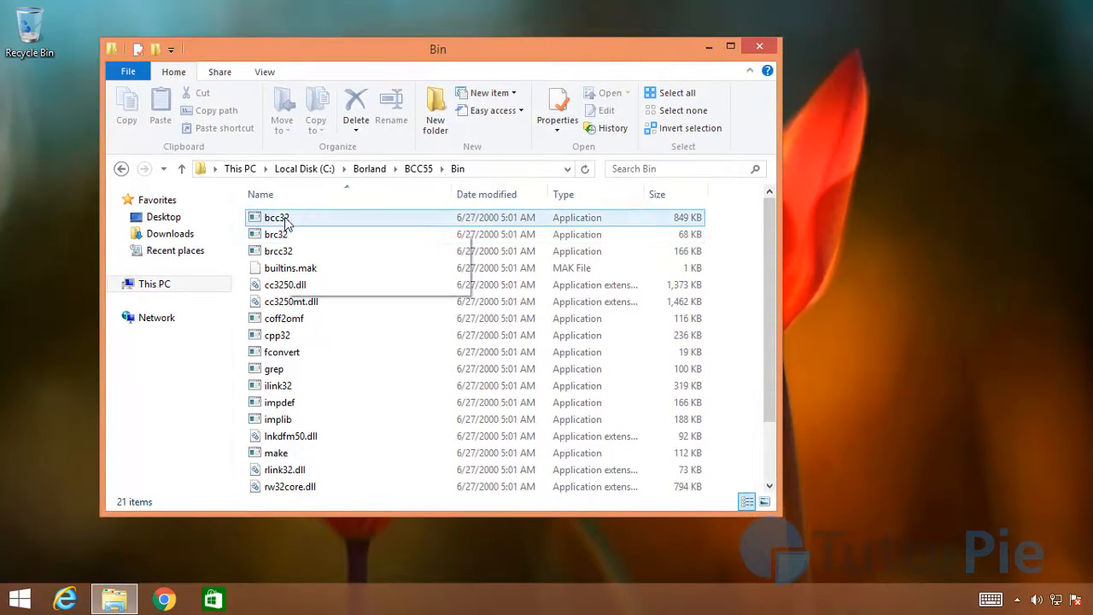
{"action": "left_click", "coordinate": [289, 220]}
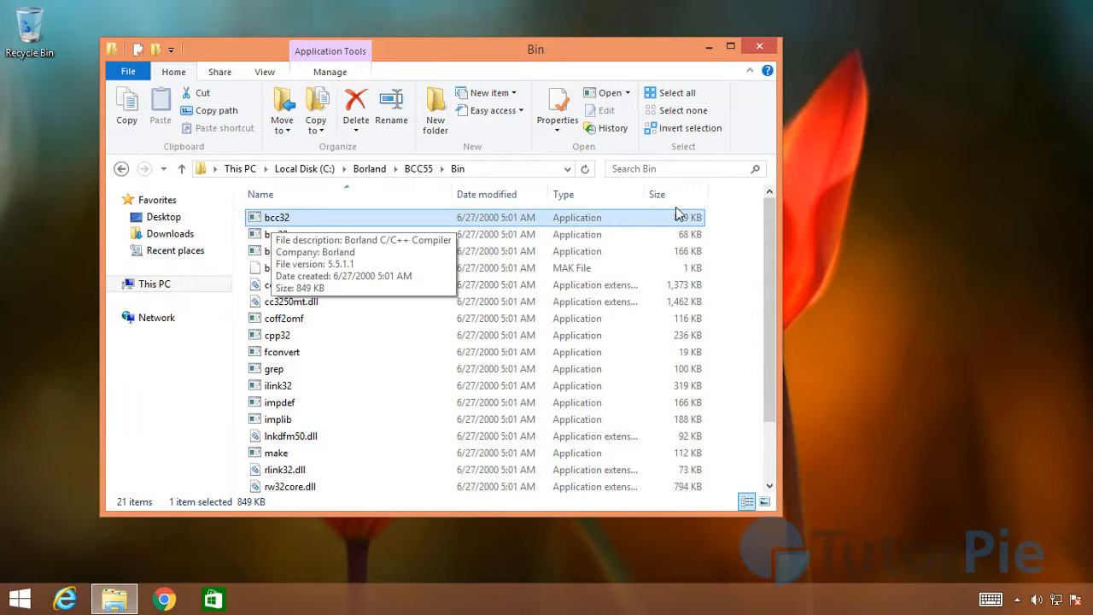
{"action": "left_click", "coordinate": [418, 168]}
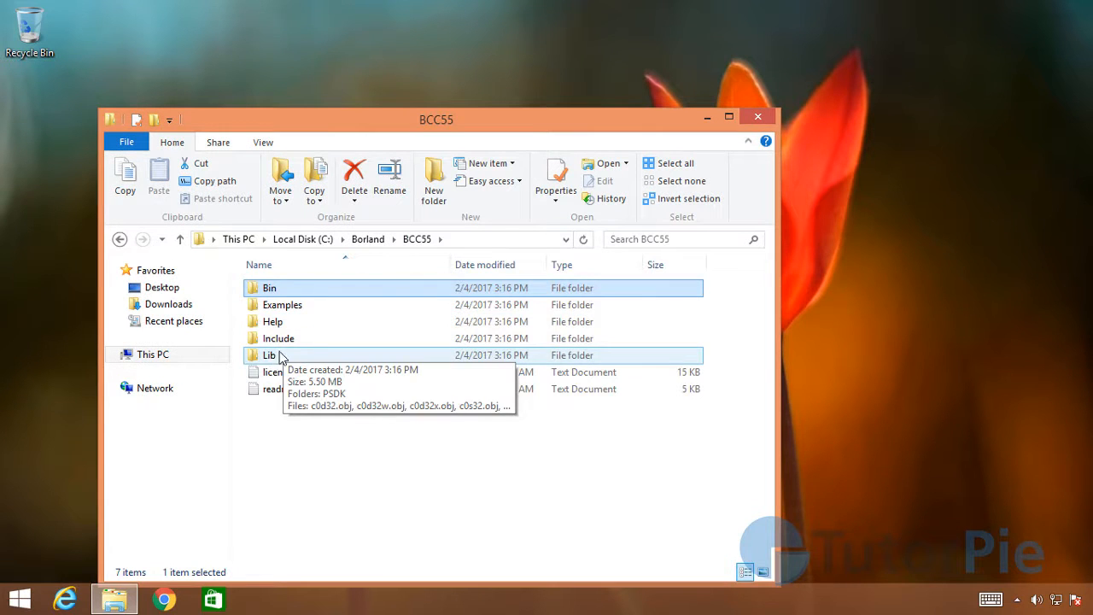
Step: Look through the header files in the Include folder and go back up to the Borland folder
{"action": "double_click", "coordinate": [279, 340]}
{"action": "scroll", "coordinate": [339, 336], "scroll_direction": "down", "scroll_amount": 4}
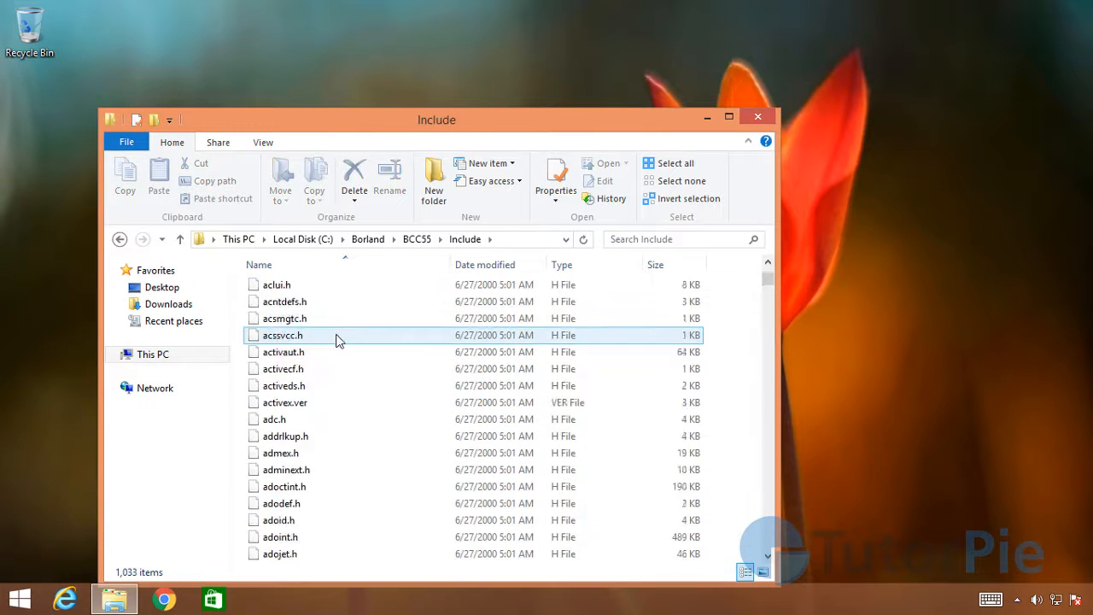
{"action": "scroll", "coordinate": [339, 336], "scroll_direction": "down", "scroll_amount": 20}
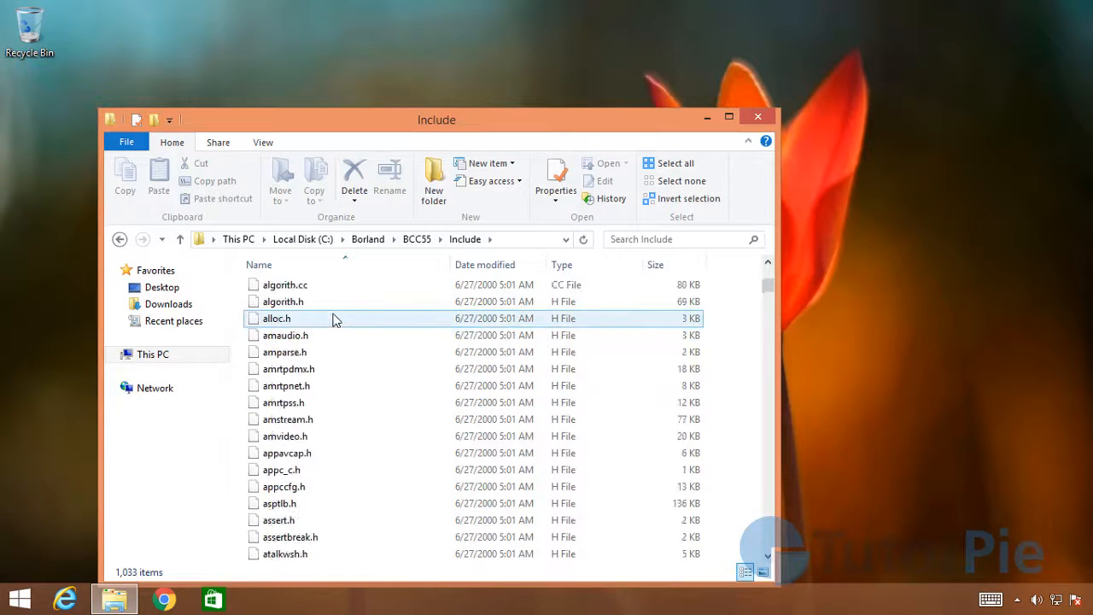
{"action": "left_click", "coordinate": [417, 242]}
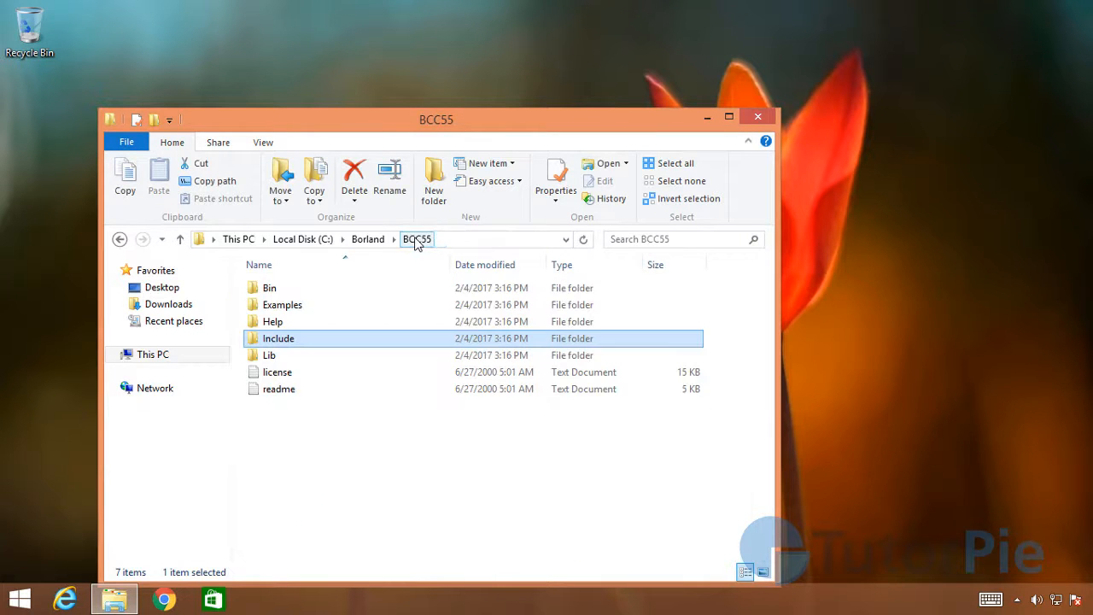
{"action": "left_click", "coordinate": [368, 240]}
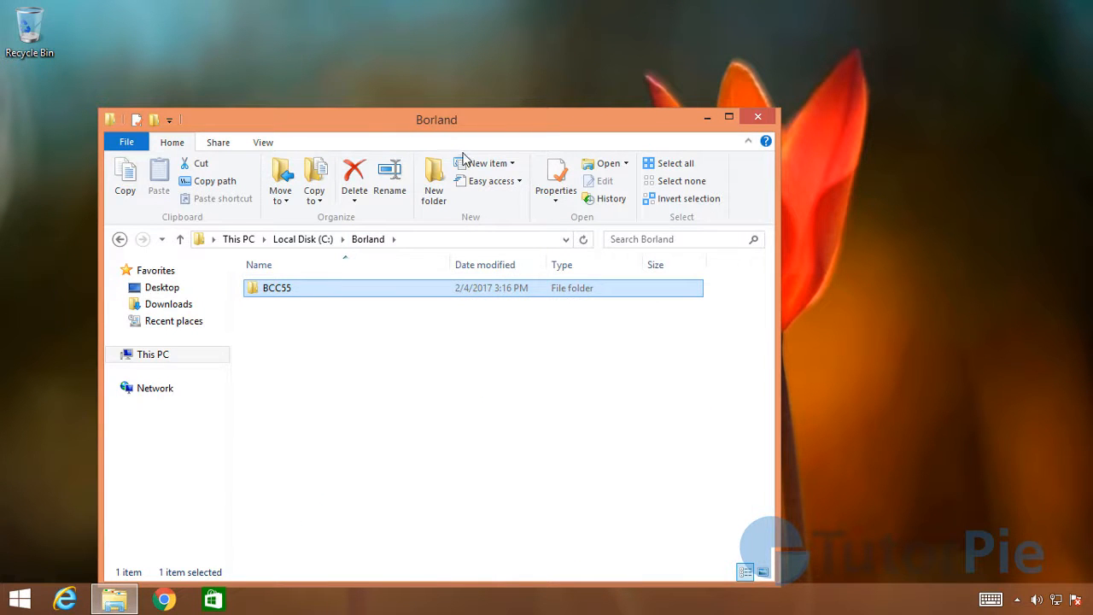
Step: Open the readme text file in the BCC55 folder at the section on installing and running the Command Line Tools
{"action": "left_click_drag", "start_coordinate": [439, 129], "coordinate": [420, 190]}
{"action": "double_click", "coordinate": [261, 349]}
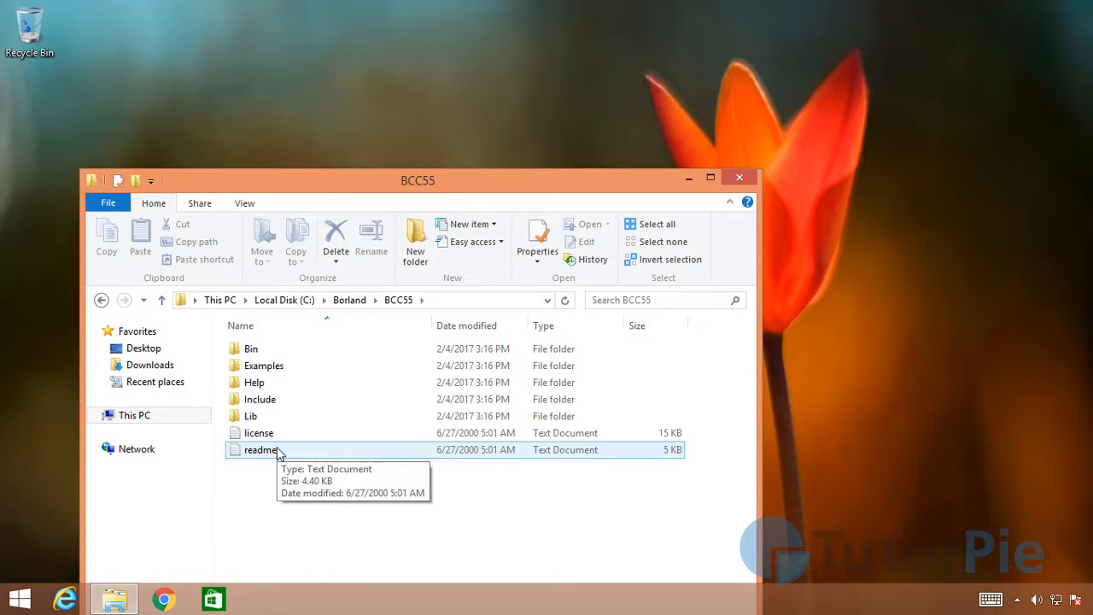
{"action": "double_click", "coordinate": [278, 451]}
{"action": "left_click_drag", "start_coordinate": [551, 171], "coordinate": [662, 89]}
{"action": "scroll", "coordinate": [985, 182], "scroll_direction": "down", "scroll_amount": 5}
{"action": "mouse_move", "coordinate": [985, 182]}
{"action": "left_mouse_down"}
{"action": "mouse_move", "coordinate": [987, 217]}
{"action": "mouse_move", "coordinate": [985, 198]}
{"action": "left_mouse_up"}
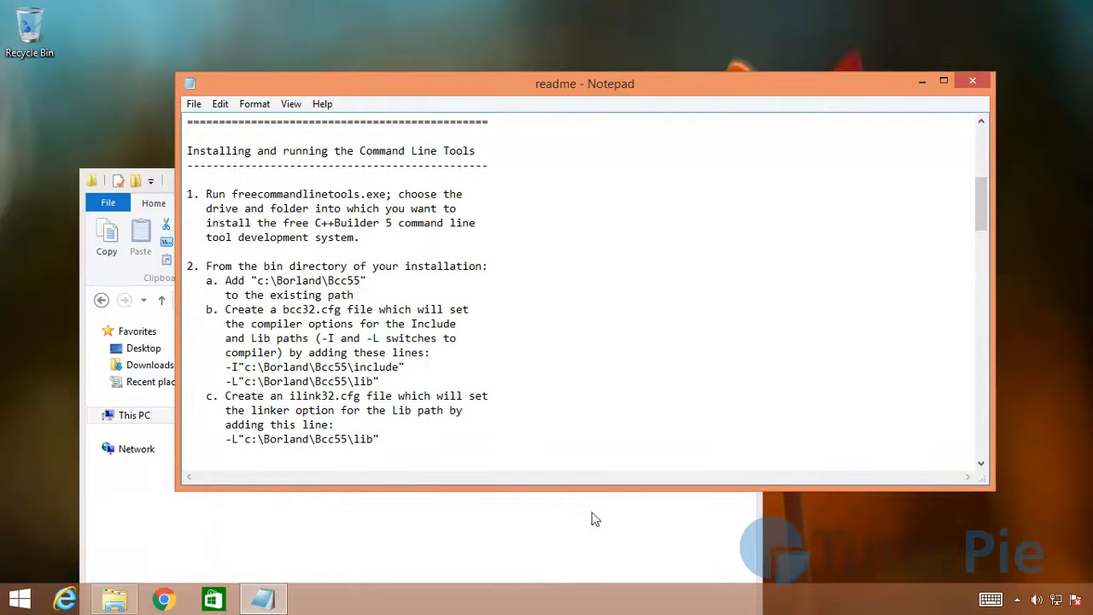
Step: Examine the readme's installation instructions on the path entry, the bcc32.cfg file with its -I and -L lines, and the ilink32.cfg file
{"action": "scroll", "coordinate": [328, 300], "scroll_direction": "up", "scroll_amount": 3}
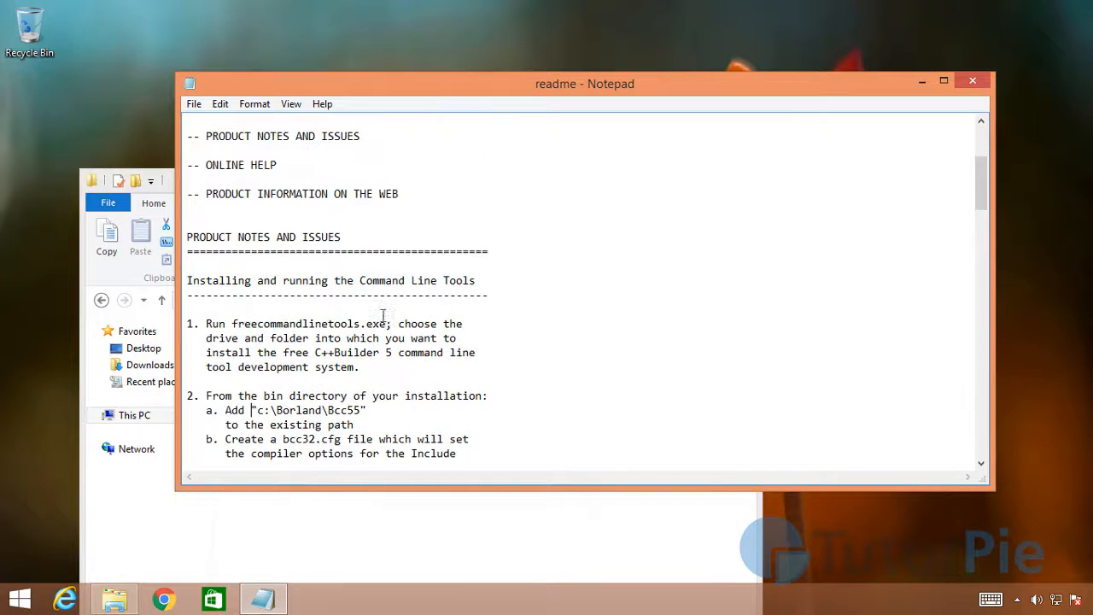
{"action": "scroll", "coordinate": [312, 284], "scroll_direction": "down", "scroll_amount": 3}
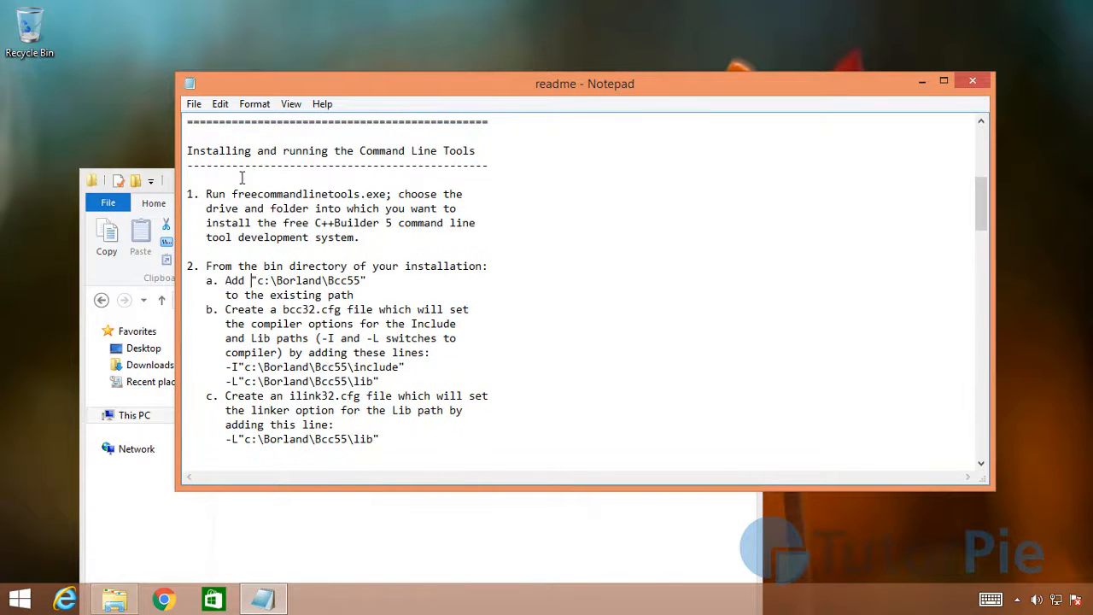
{"action": "scroll", "coordinate": [649, 416], "scroll_direction": "up", "scroll_amount": 1}
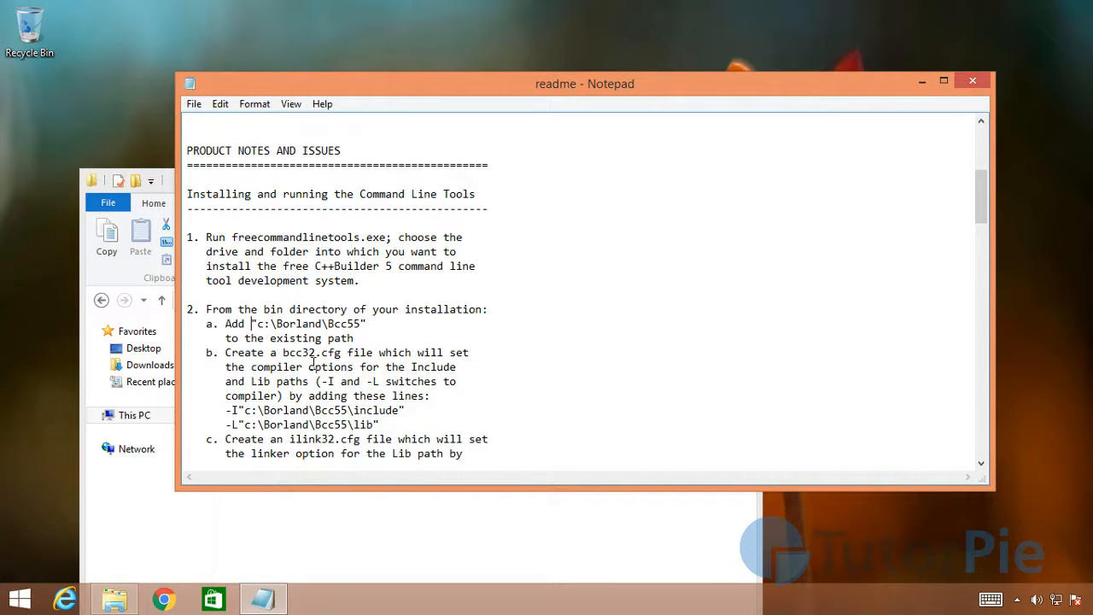
{"action": "left_click_drag", "start_coordinate": [301, 362], "coordinate": [352, 361]}
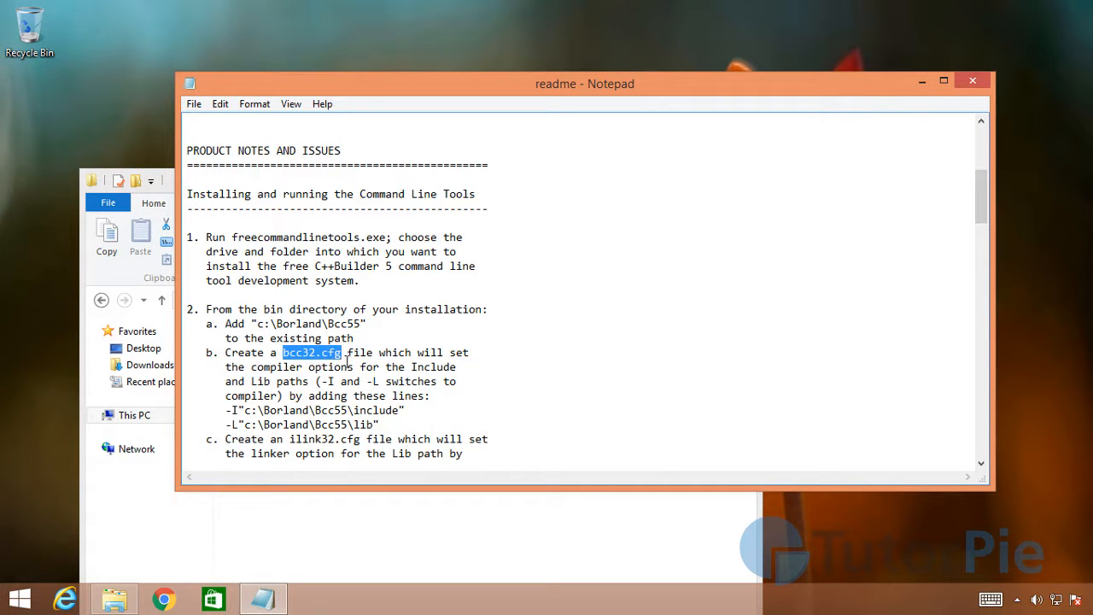
{"action": "left_click", "coordinate": [347, 359]}
{"action": "left_click_drag", "start_coordinate": [347, 359], "coordinate": [330, 366]}
{"action": "left_click", "coordinate": [376, 383]}
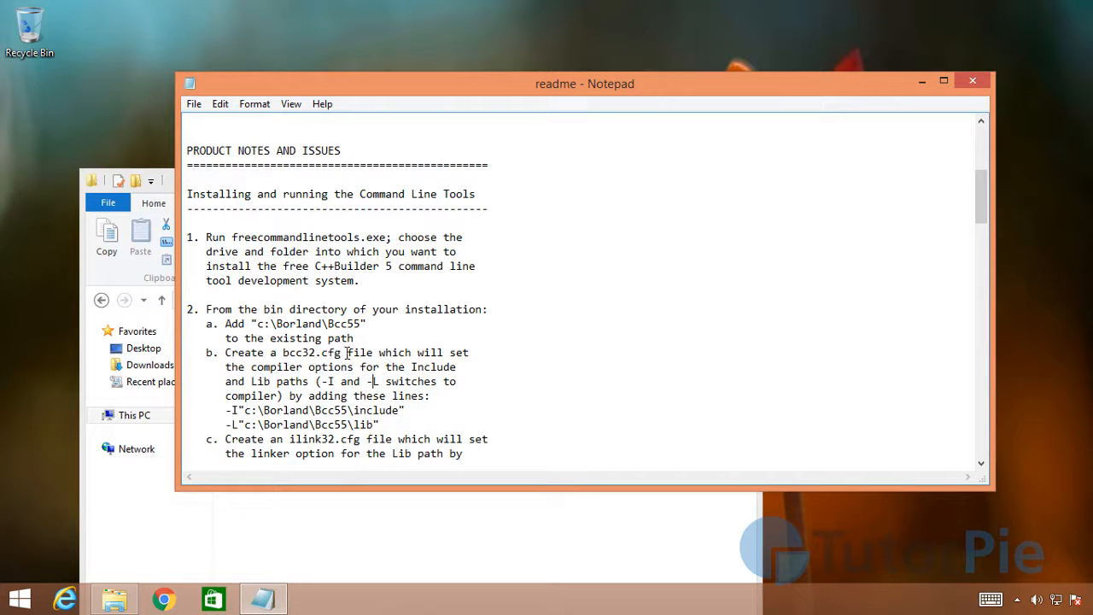
{"action": "left_click_drag", "start_coordinate": [229, 412], "coordinate": [408, 426]}
{"action": "left_click", "coordinate": [474, 380]}
{"action": "scroll", "coordinate": [455, 277], "scroll_direction": "down", "scroll_amount": 1}
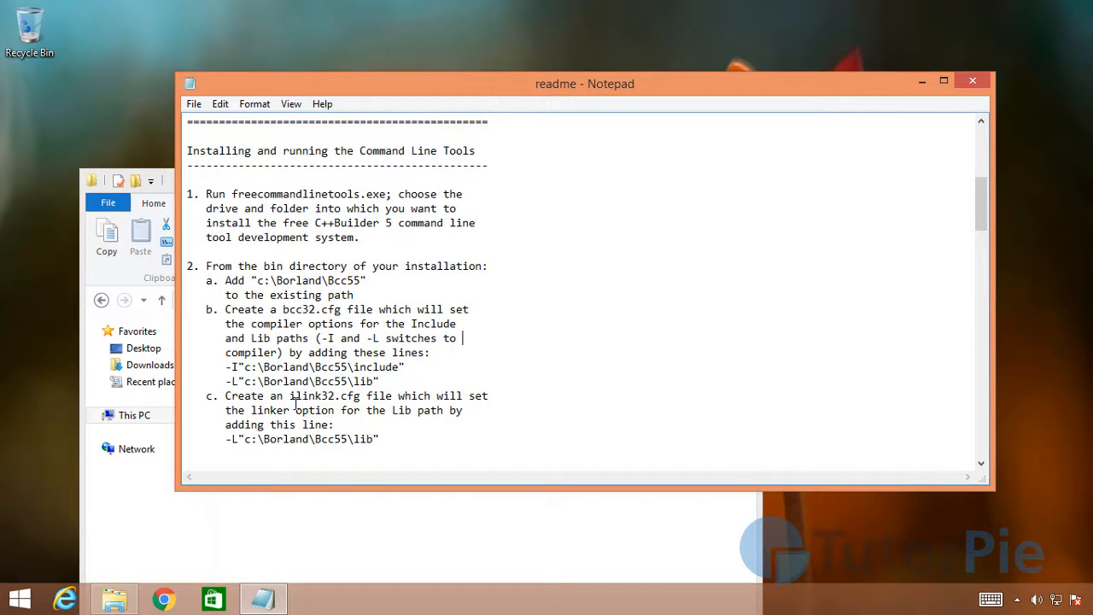
Step: Examine the readme's ilink32.cfg instruction and its -L"c:\Borland\Bcc55\lib" line
{"action": "mouse_move", "coordinate": [291, 401]}
{"action": "left_mouse_down"}
{"action": "mouse_move", "coordinate": [358, 404]}
{"action": "mouse_move", "coordinate": [298, 409]}
{"action": "left_mouse_up"}
{"action": "left_click", "coordinate": [389, 440]}
{"action": "left_click_drag", "start_coordinate": [390, 448], "coordinate": [229, 452]}
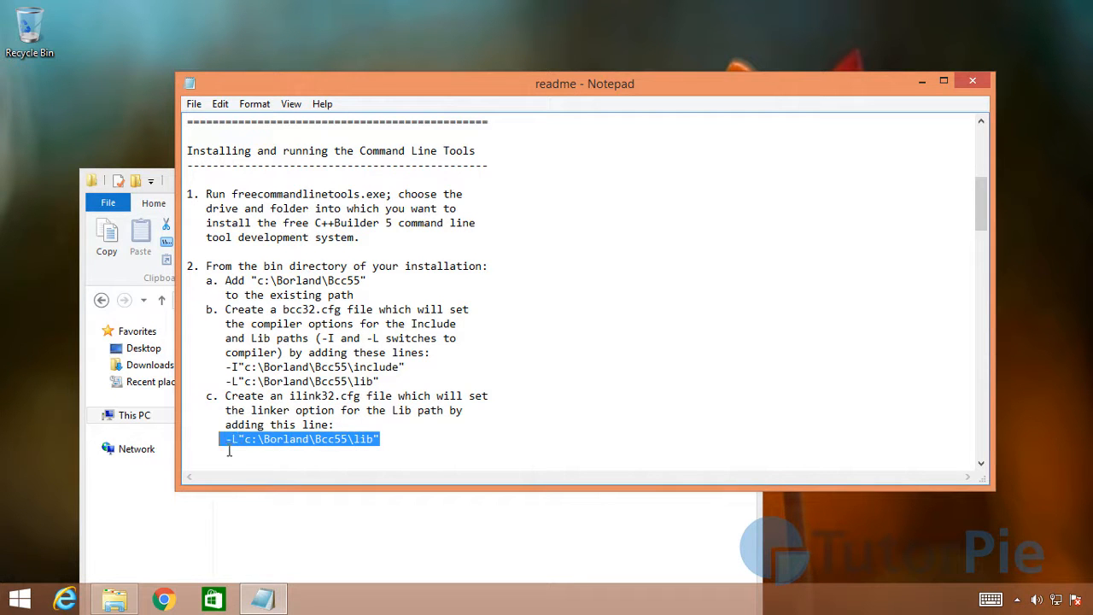
{"action": "left_click", "coordinate": [393, 446]}
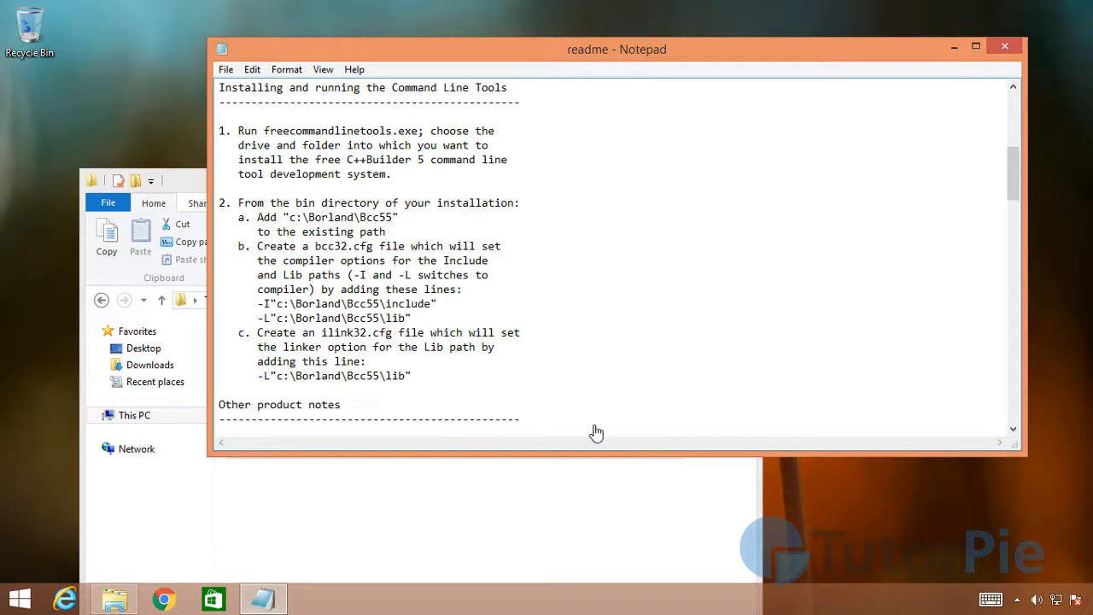
Step: Open a second, blank Notepad window and place it so the readme stays partly visible behind it
{"action": "right_click", "coordinate": [272, 605]}
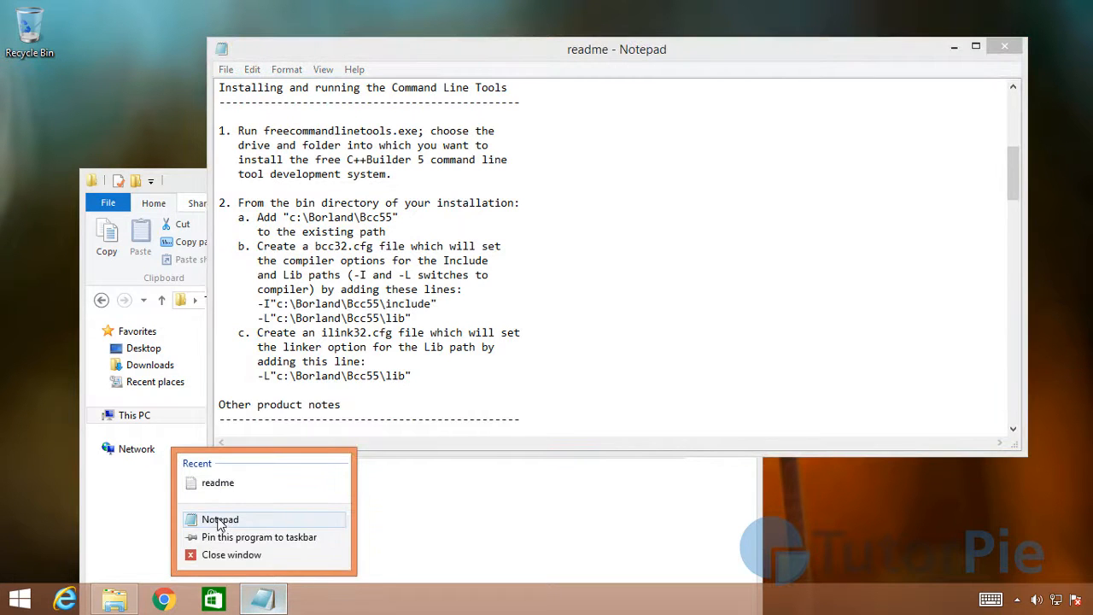
{"action": "left_click", "coordinate": [220, 520]}
{"action": "left_click_drag", "start_coordinate": [474, 128], "coordinate": [637, 105]}
{"action": "left_click_drag", "start_coordinate": [734, 98], "coordinate": [624, 146]}
{"action": "left_click_drag", "start_coordinate": [258, 139], "coordinate": [453, 168]}
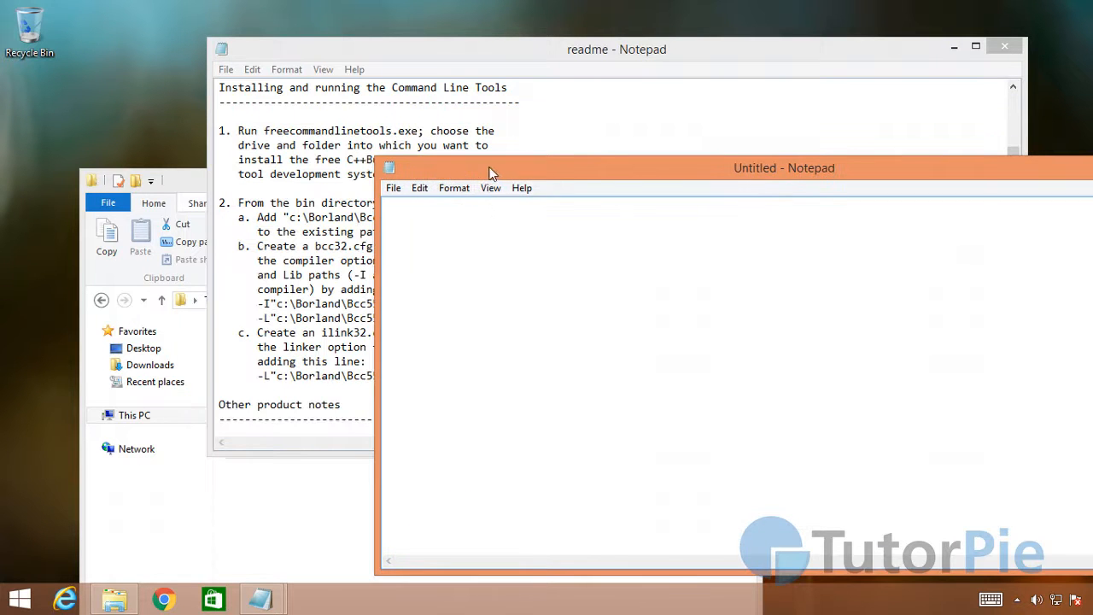
Step: Copy the readme's -I"c:\Borland\Bcc55\include" and -L"c:\Borland\Bcc55\lib" lines into the blank document and remove the indent before the -L line
{"action": "left_click", "coordinate": [556, 118]}
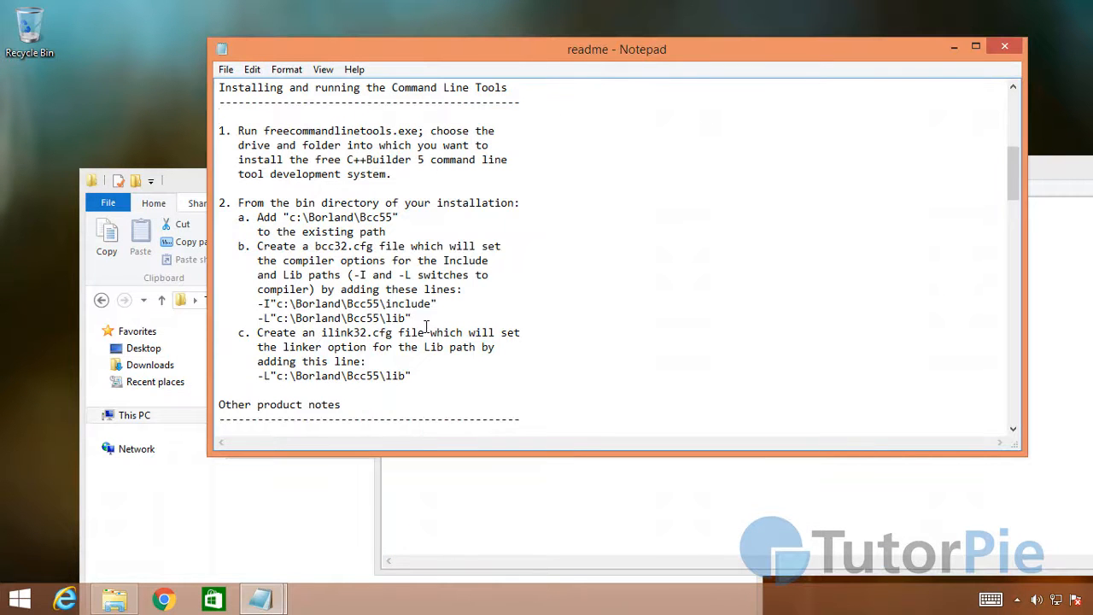
{"action": "left_click_drag", "start_coordinate": [415, 320], "coordinate": [263, 311]}
{"action": "key", "text": "super+c"}
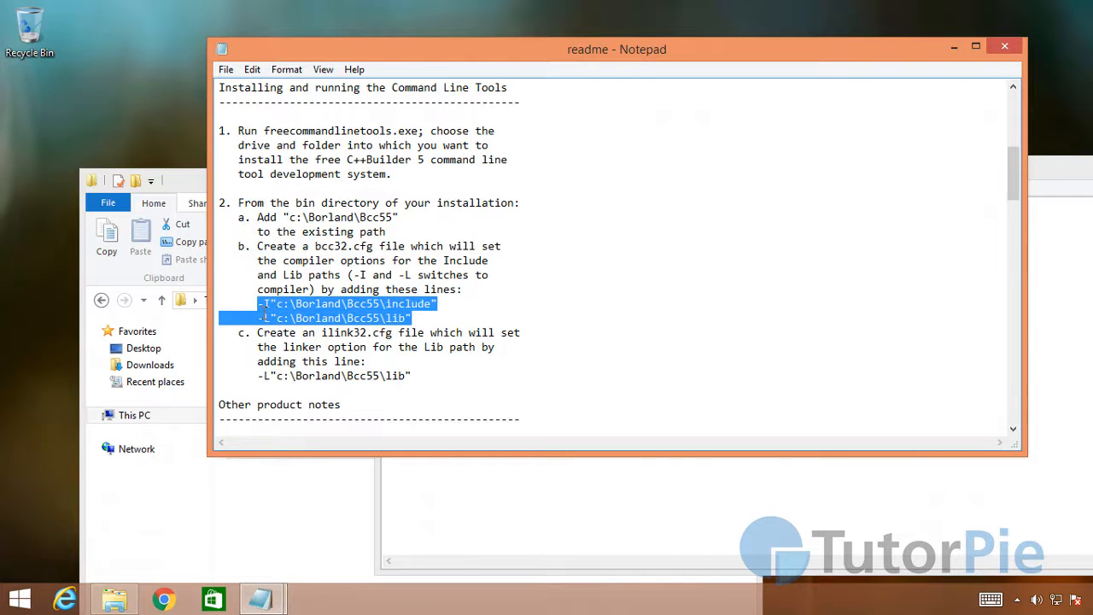
{"action": "right_click", "coordinate": [285, 308]}
{"action": "left_click", "coordinate": [550, 512]}
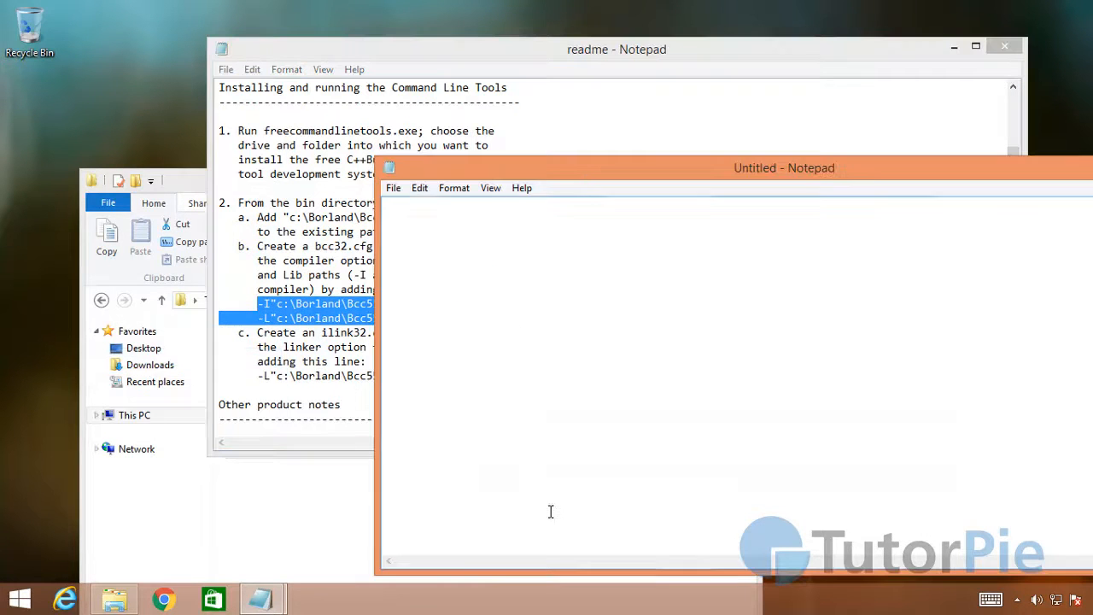
{"action": "right_click", "coordinate": [393, 205]}
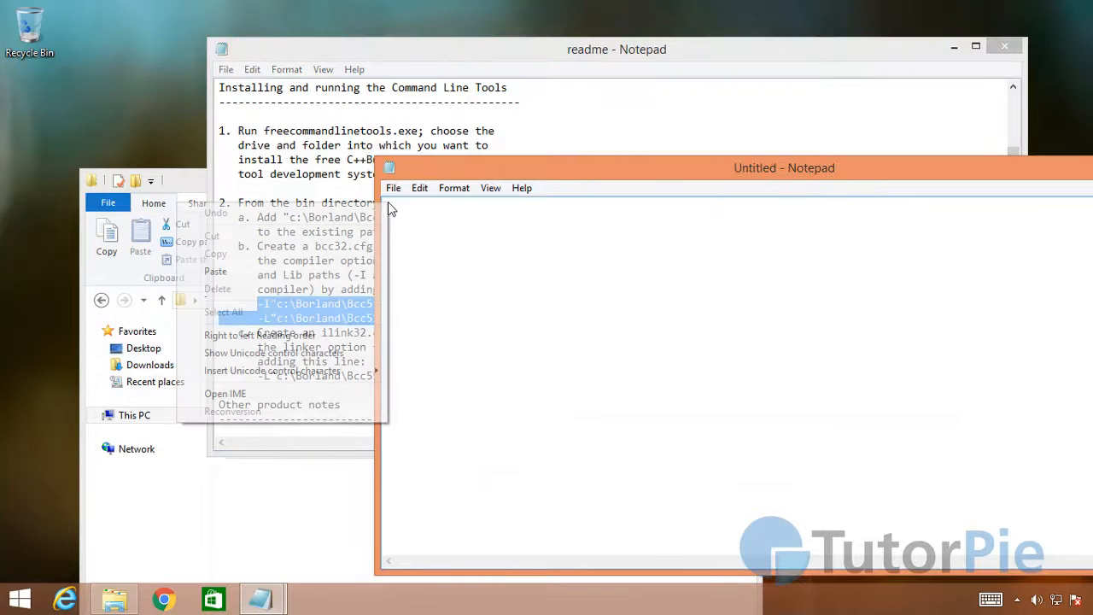
{"action": "left_click", "coordinate": [216, 270]}
{"action": "left_click_drag", "start_coordinate": [527, 169], "coordinate": [458, 256]}
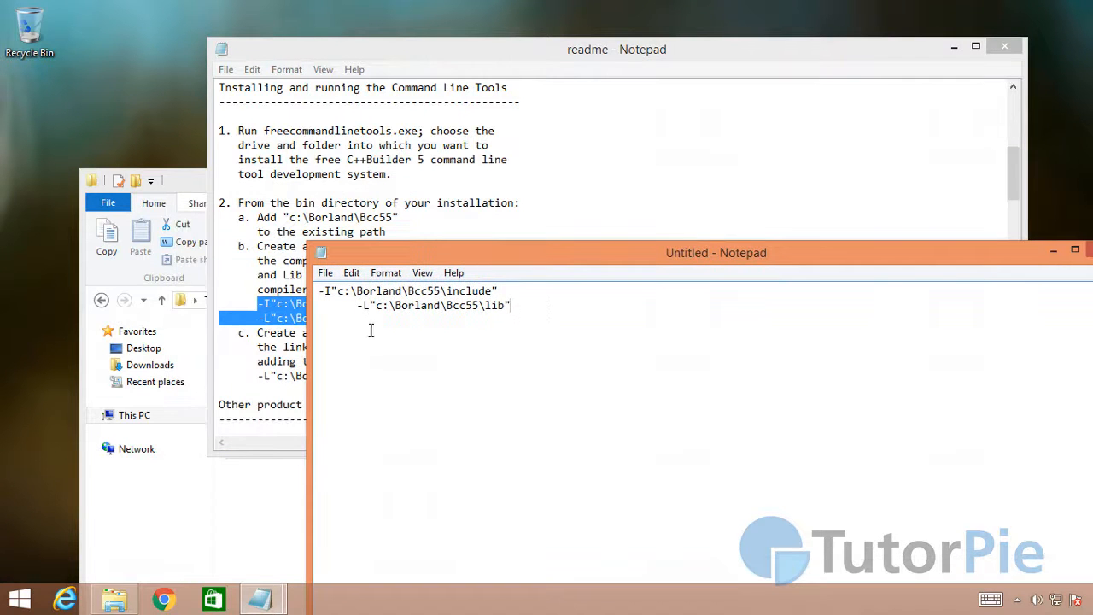
{"action": "key", "text": "BackSpace"}
{"action": "key", "text": "BackSpace"}
{"action": "key", "text": "BackSpace"}
{"action": "key", "text": "BackSpace"}
{"action": "key", "text": "BackSpace"}
{"action": "key", "text": "BackSpace"}
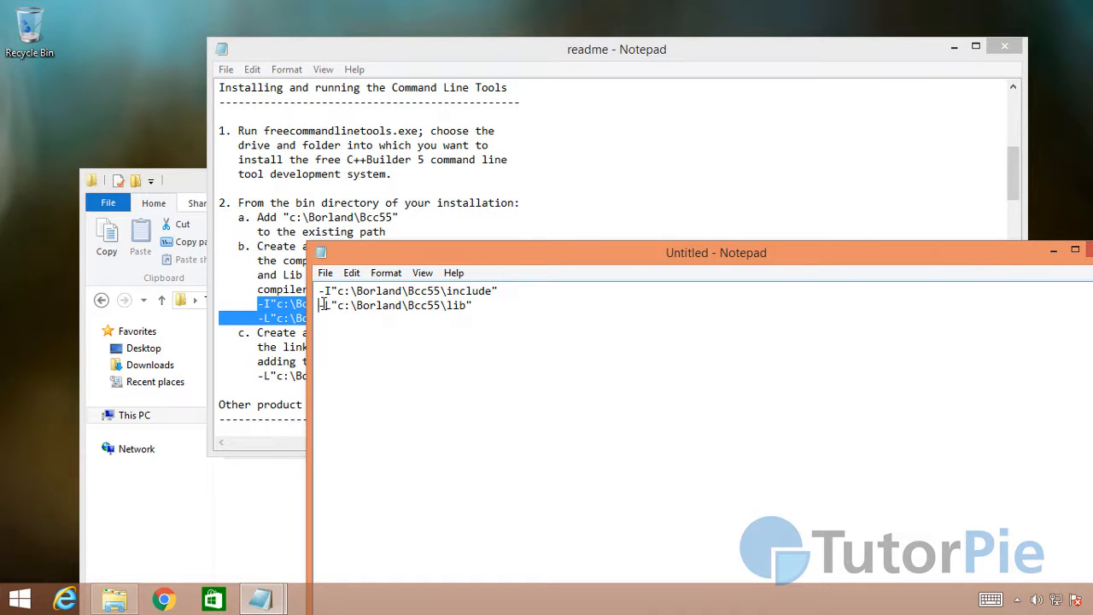
Step: Start saving the untitled document under a new name and check the required file name, bcc32.cfg, in the readme
{"action": "left_click_drag", "start_coordinate": [488, 264], "coordinate": [427, 106]}
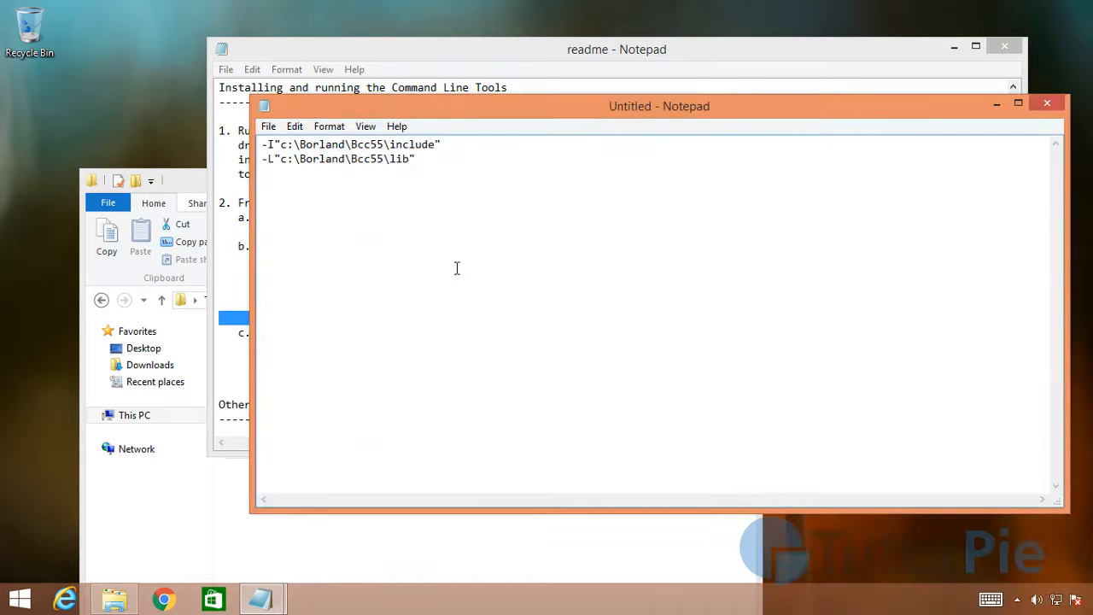
{"action": "left_click", "coordinate": [269, 126]}
{"action": "left_click", "coordinate": [214, 195]}
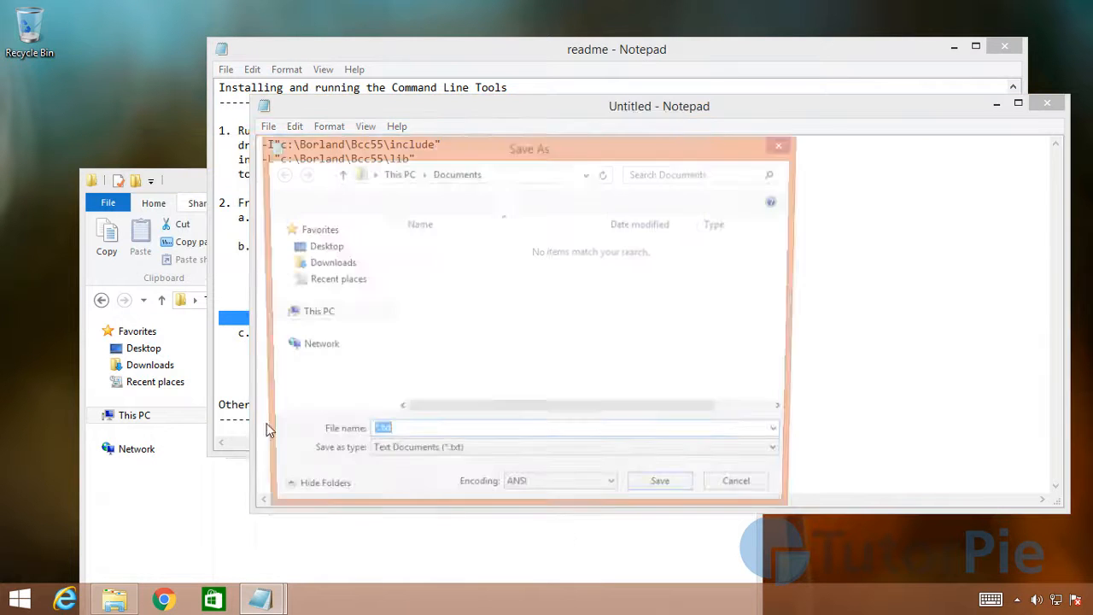
{"action": "left_click", "coordinate": [425, 289]}
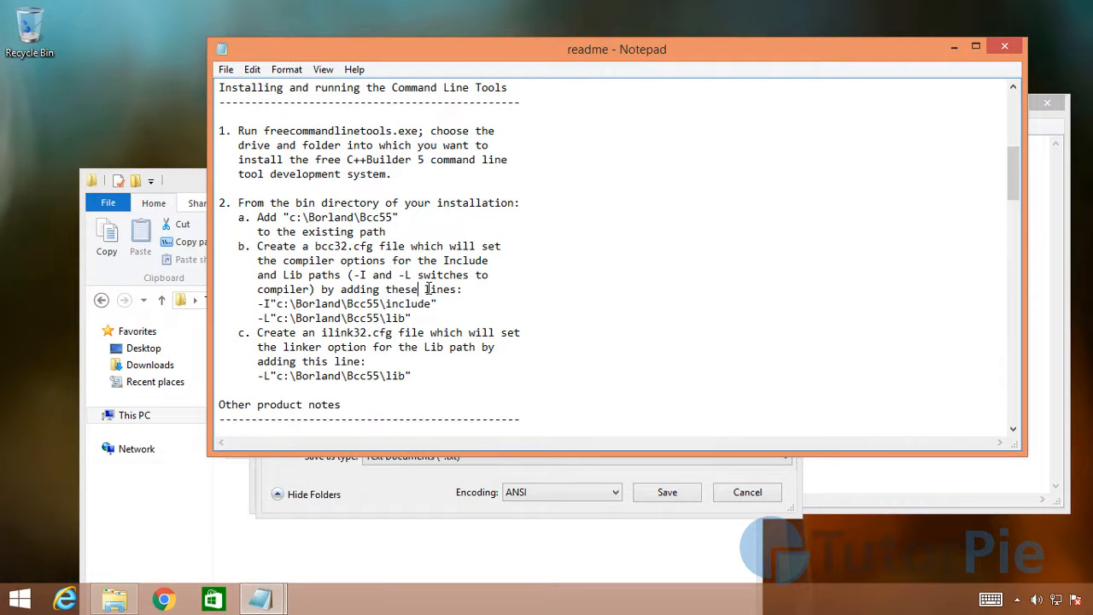
{"action": "left_click_drag", "start_coordinate": [482, 59], "coordinate": [428, 42]}
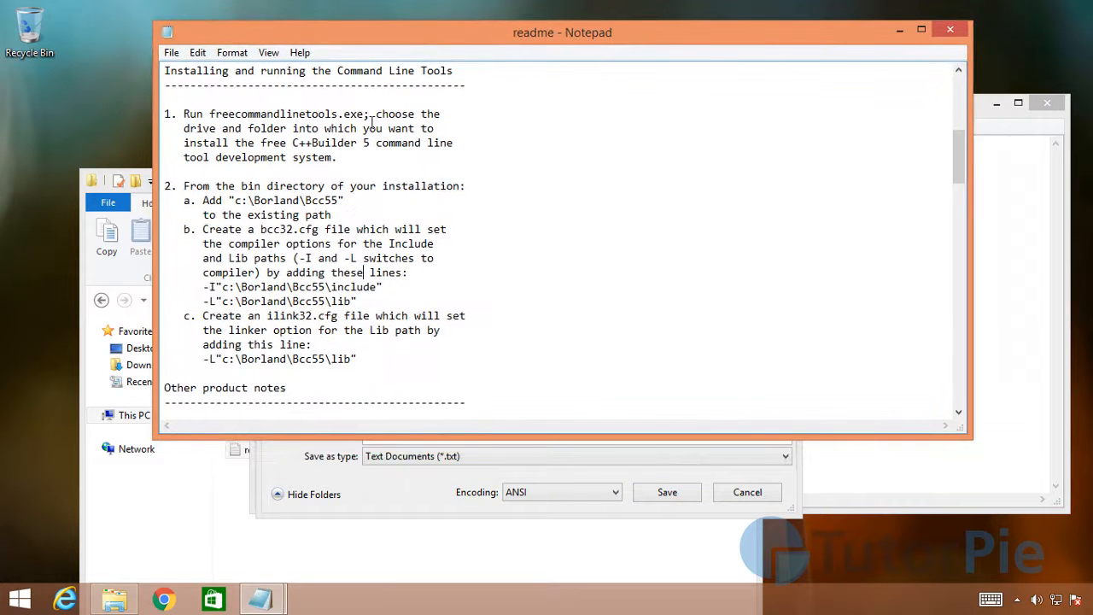
{"action": "left_click_drag", "start_coordinate": [270, 236], "coordinate": [324, 236]}
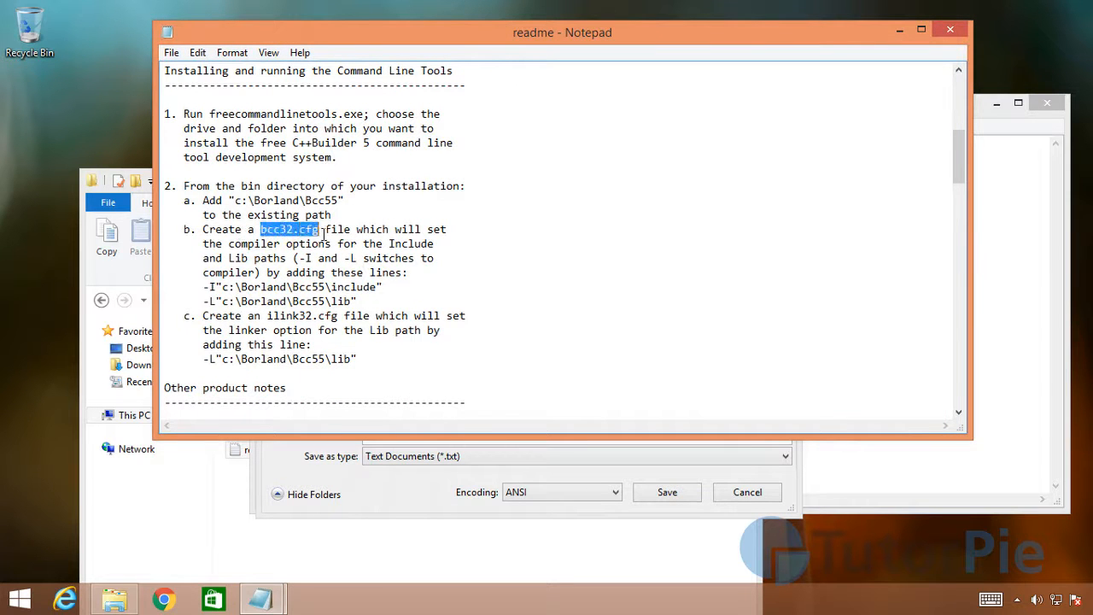
{"action": "left_click", "coordinate": [424, 274]}
{"action": "left_click", "coordinate": [423, 494]}
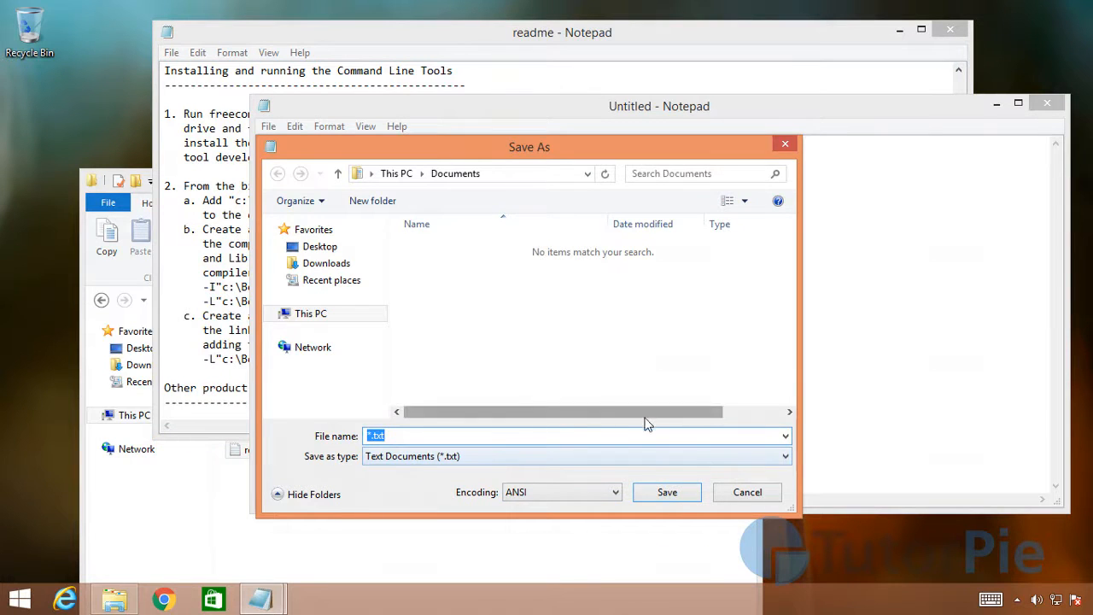
Step: Set the save location to the Bin folder under C:\Borland\BCC55
{"action": "left_click_drag", "start_coordinate": [470, 145], "coordinate": [453, 171]}
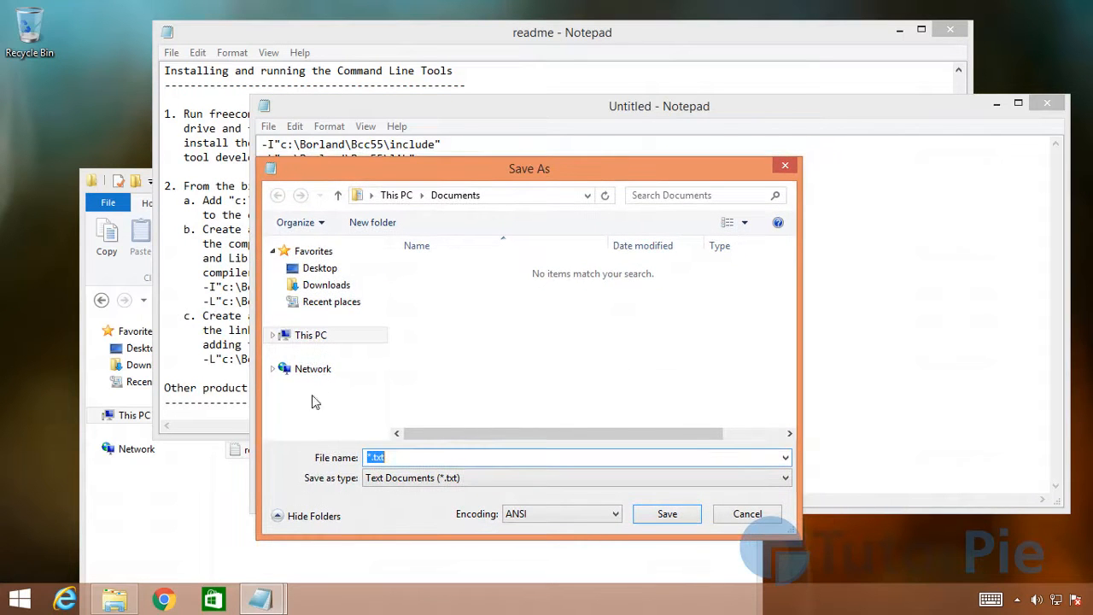
{"action": "left_click", "coordinate": [296, 337]}
{"action": "left_click", "coordinate": [299, 419]}
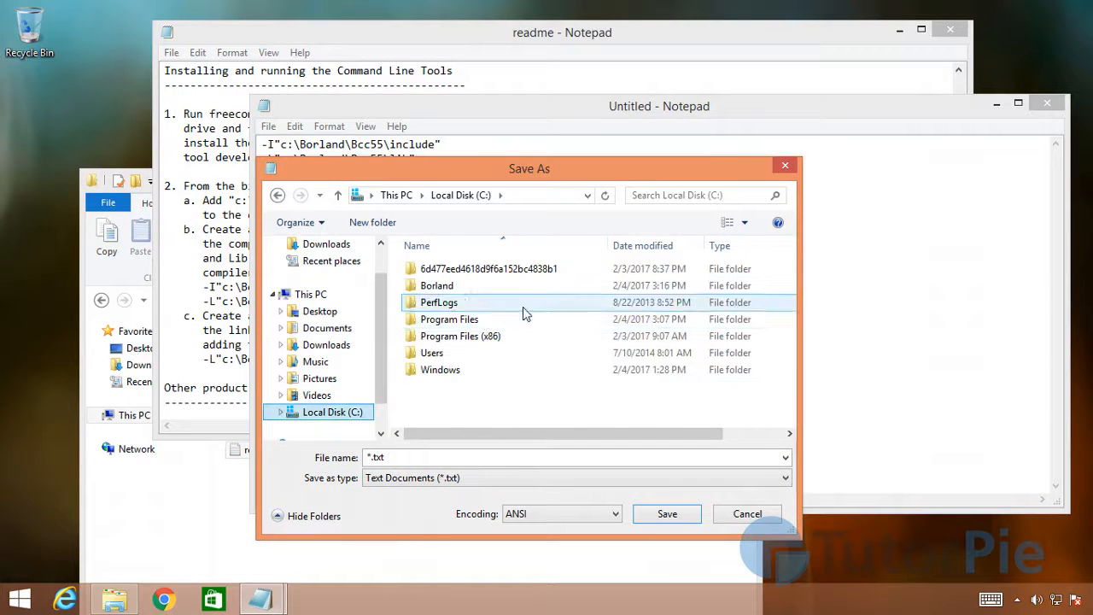
{"action": "double_click", "coordinate": [454, 292]}
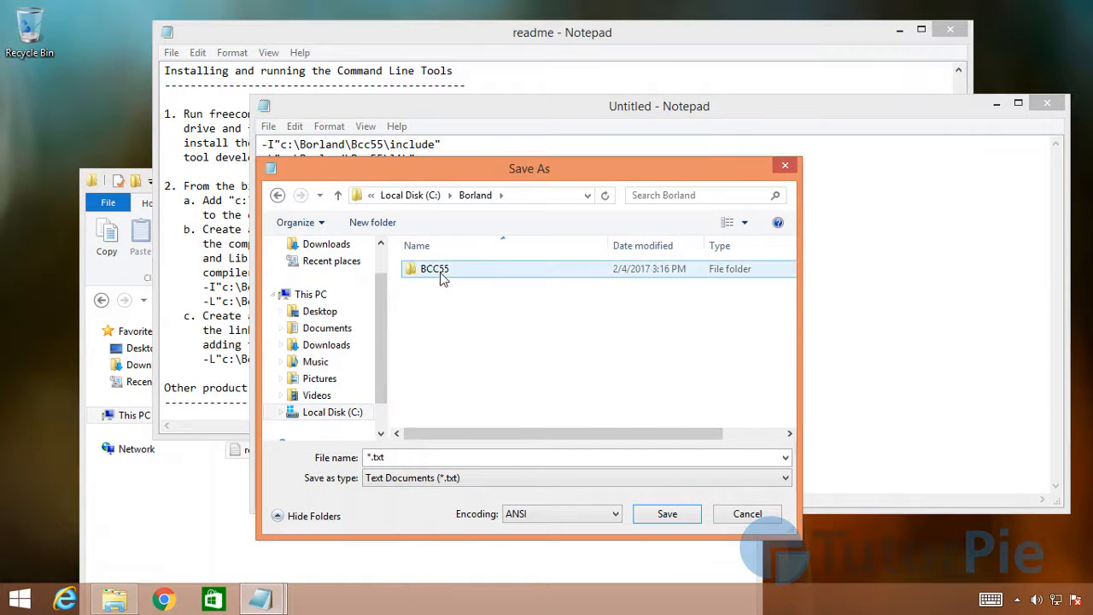
{"action": "double_click", "coordinate": [452, 274]}
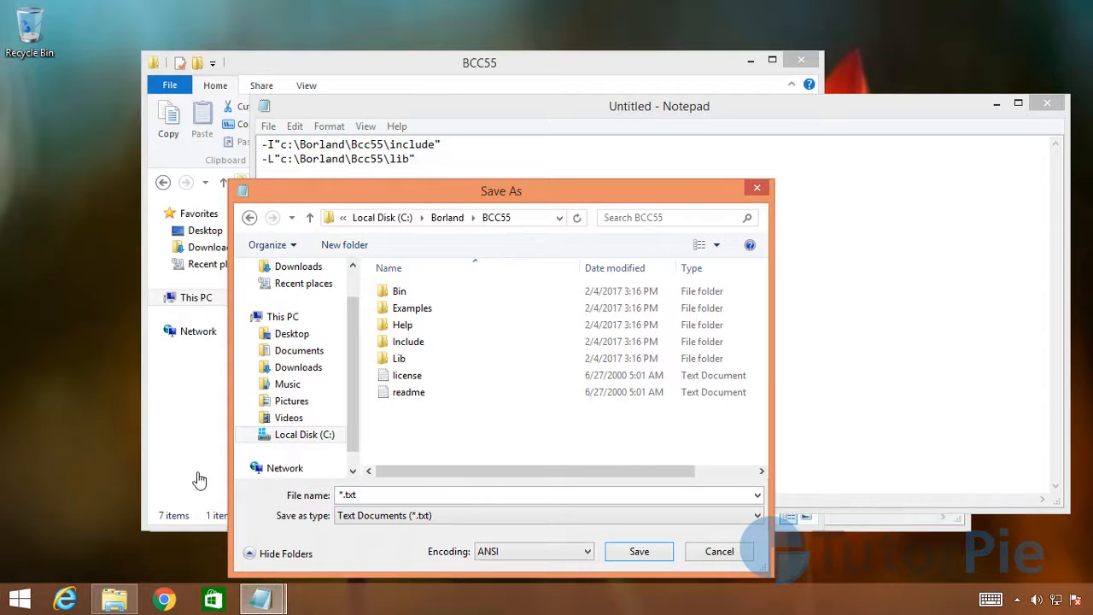
{"action": "left_click", "coordinate": [400, 293]}
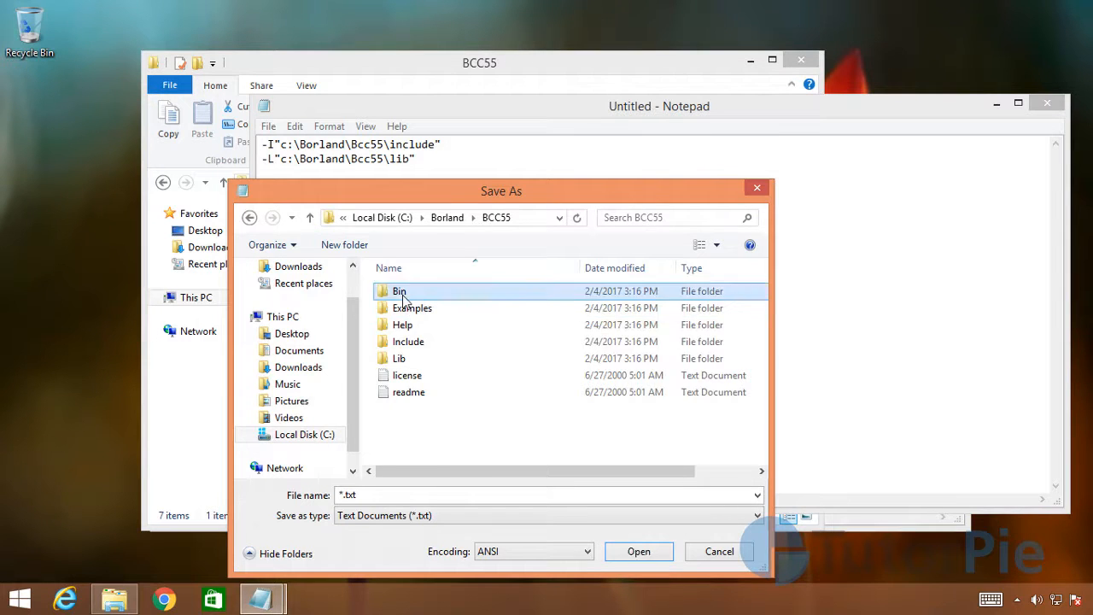
{"action": "double_click", "coordinate": [400, 292]}
{"action": "left_click_drag", "start_coordinate": [427, 198], "coordinate": [626, 189]}
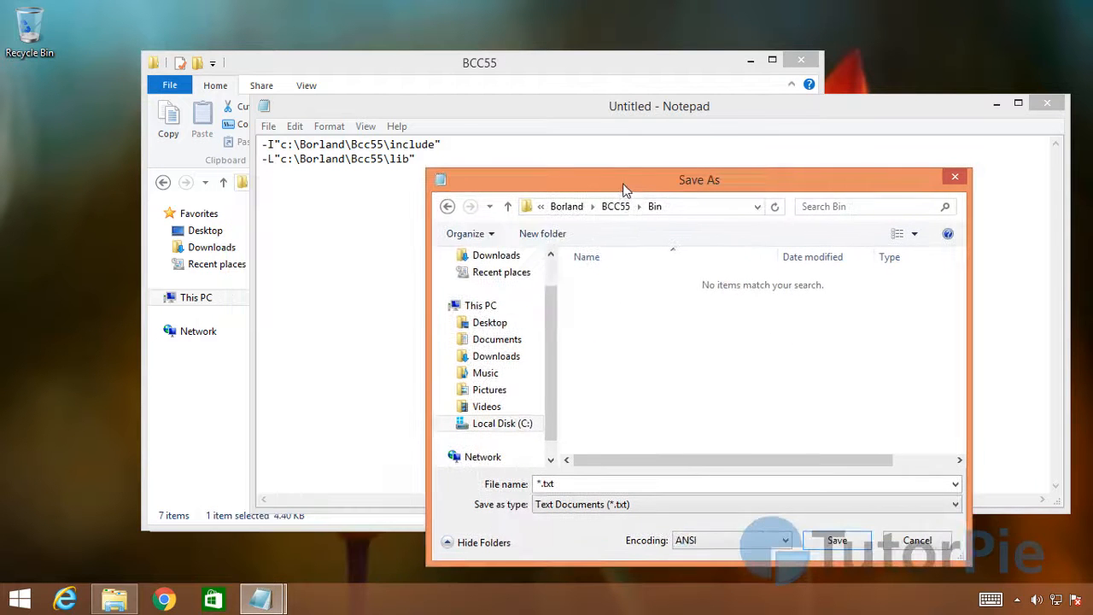
Step: Save the document as bcc32.cfg with the file type set to All Files
{"action": "double_click", "coordinate": [588, 486]}
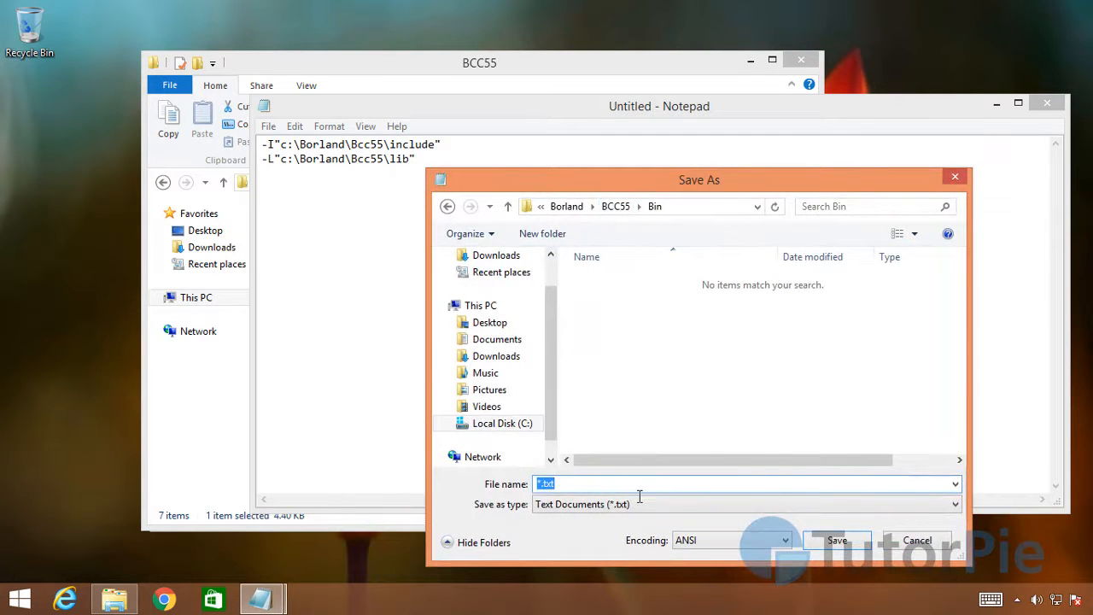
{"action": "type", "text": "bcc32"}
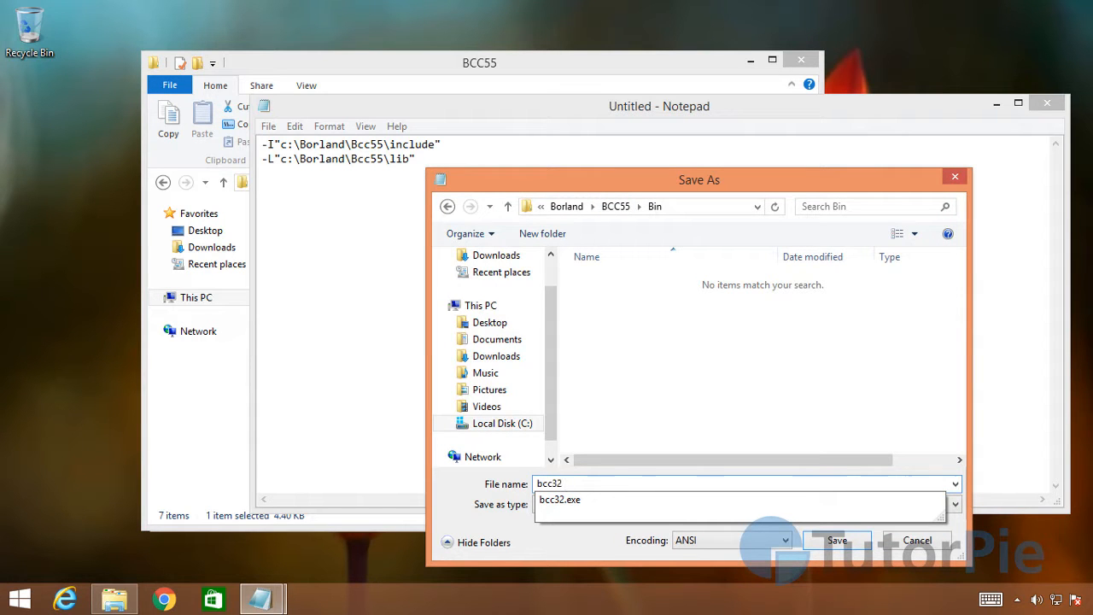
{"action": "type", "text": ".cfg"}
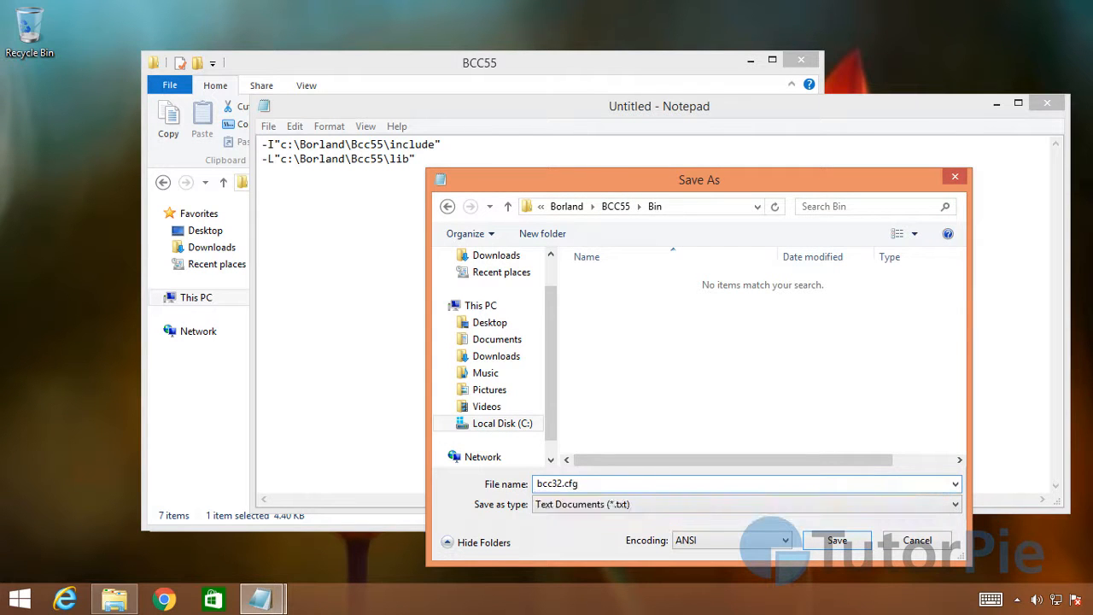
{"action": "left_click_drag", "start_coordinate": [695, 181], "coordinate": [602, 164]}
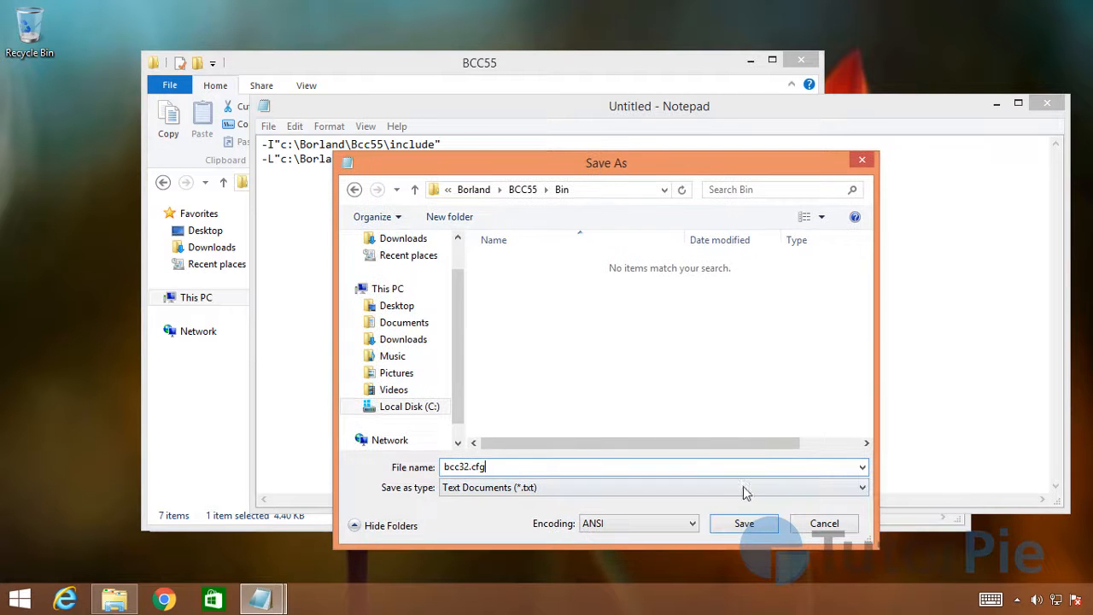
{"action": "left_click", "coordinate": [519, 497]}
{"action": "left_click", "coordinate": [513, 519]}
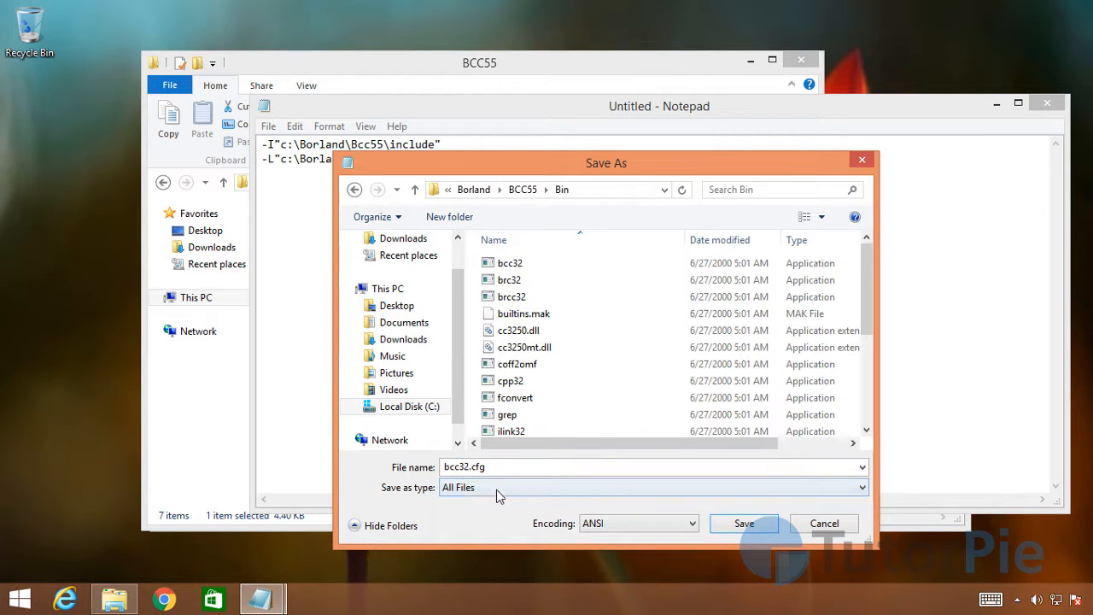
{"action": "left_click_drag", "start_coordinate": [582, 162], "coordinate": [528, 142]}
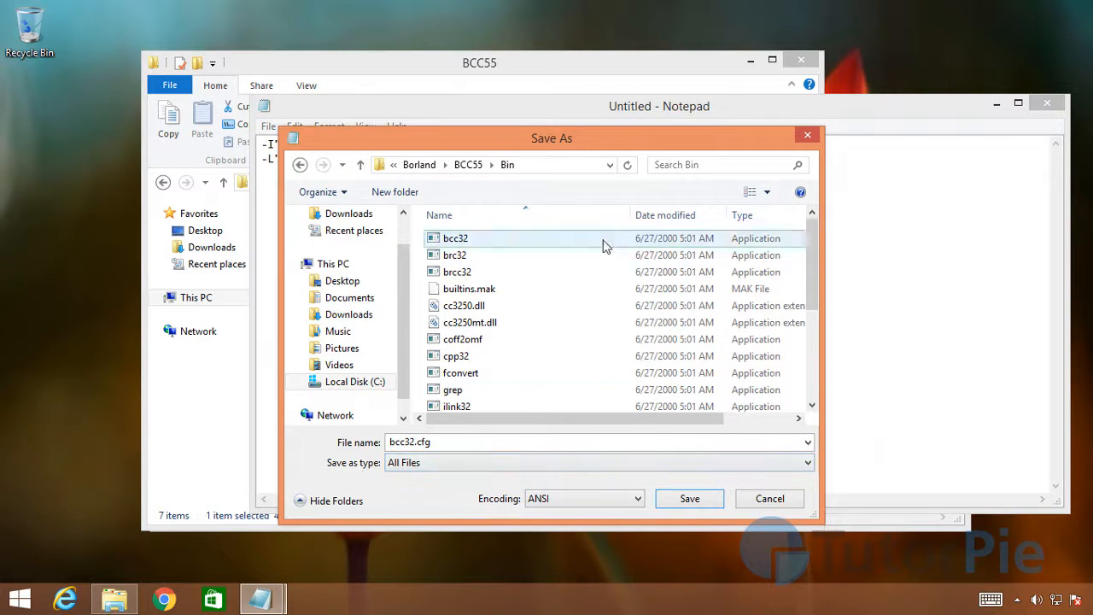
{"action": "left_click", "coordinate": [690, 498]}
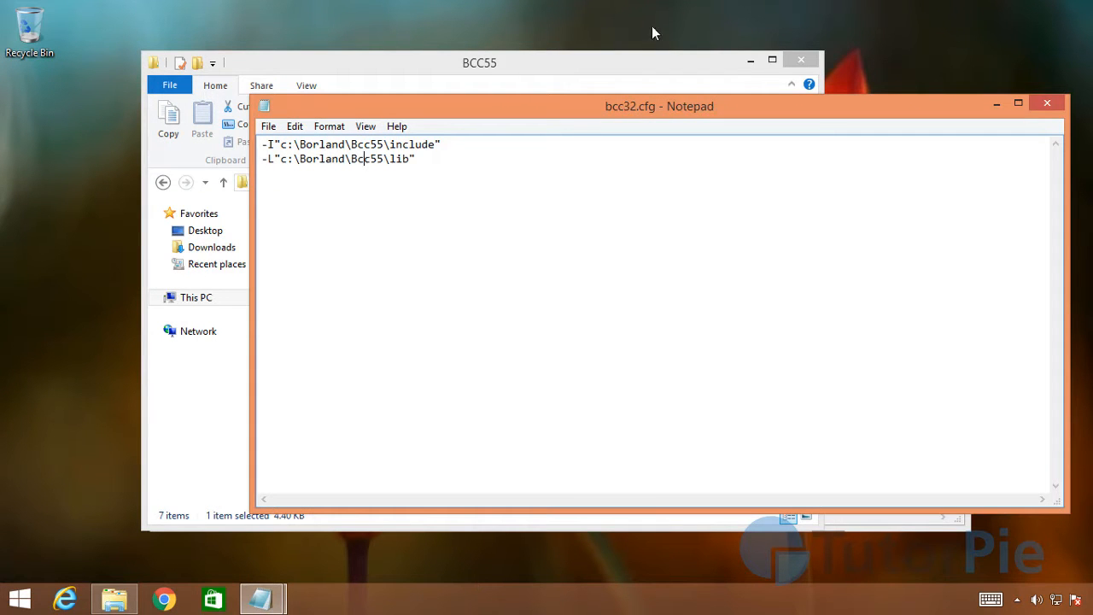
Step: Start a new blank document and move its window clear of the BCC55 folder's file list
{"action": "left_click", "coordinate": [268, 126]}
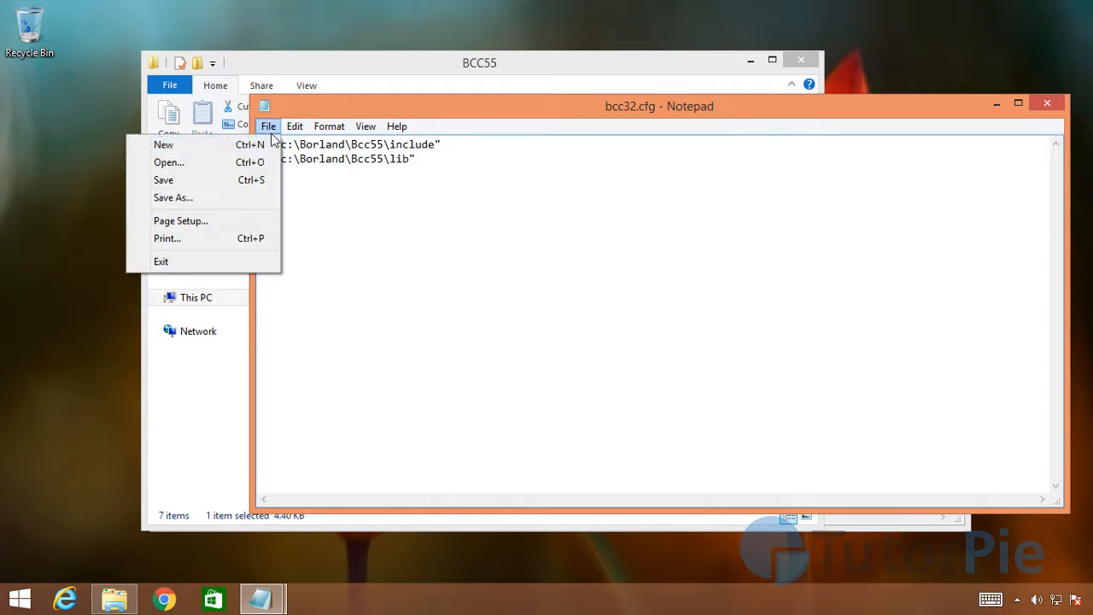
{"action": "left_click", "coordinate": [171, 143]}
{"action": "left_click_drag", "start_coordinate": [466, 111], "coordinate": [604, 192]}
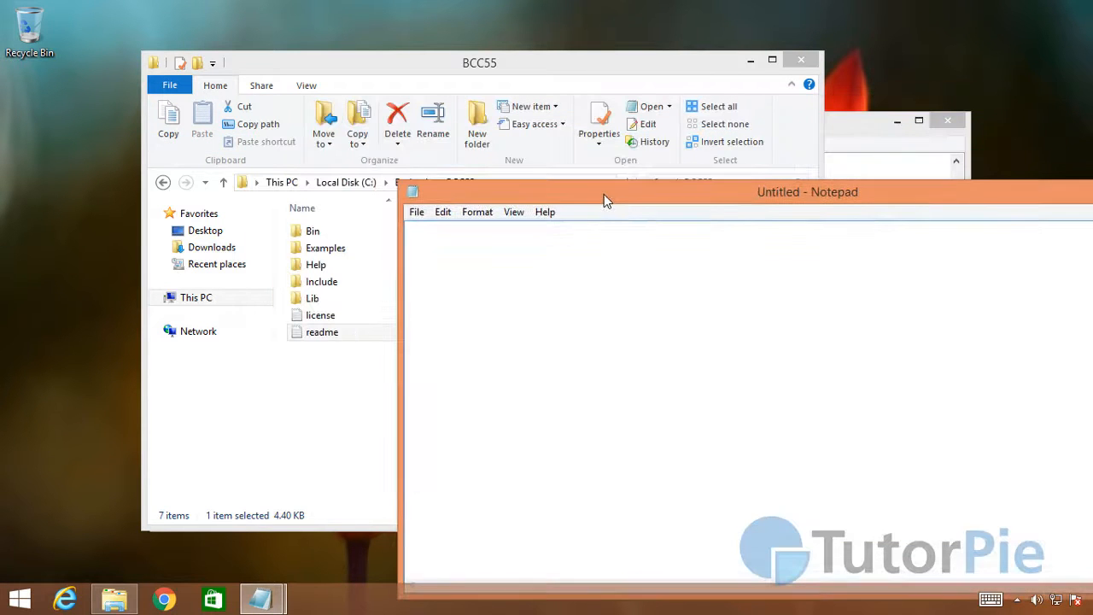
Step: Copy the -L"c:\Borland\Bcc55\lib" line from the readme's ilink32.cfg item into the blank document and remove its leading spaces
{"action": "double_click", "coordinate": [322, 332]}
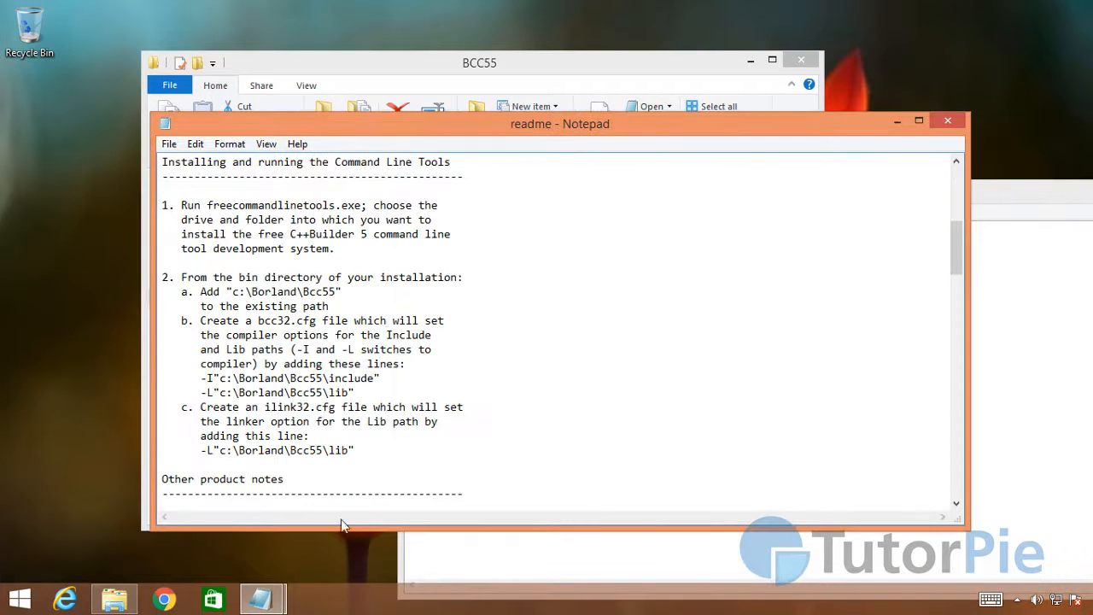
{"action": "left_click_drag", "start_coordinate": [364, 460], "coordinate": [168, 459]}
{"action": "right_click", "coordinate": [253, 462]}
{"action": "left_click", "coordinate": [94, 281]}
{"action": "left_click", "coordinate": [1042, 514]}
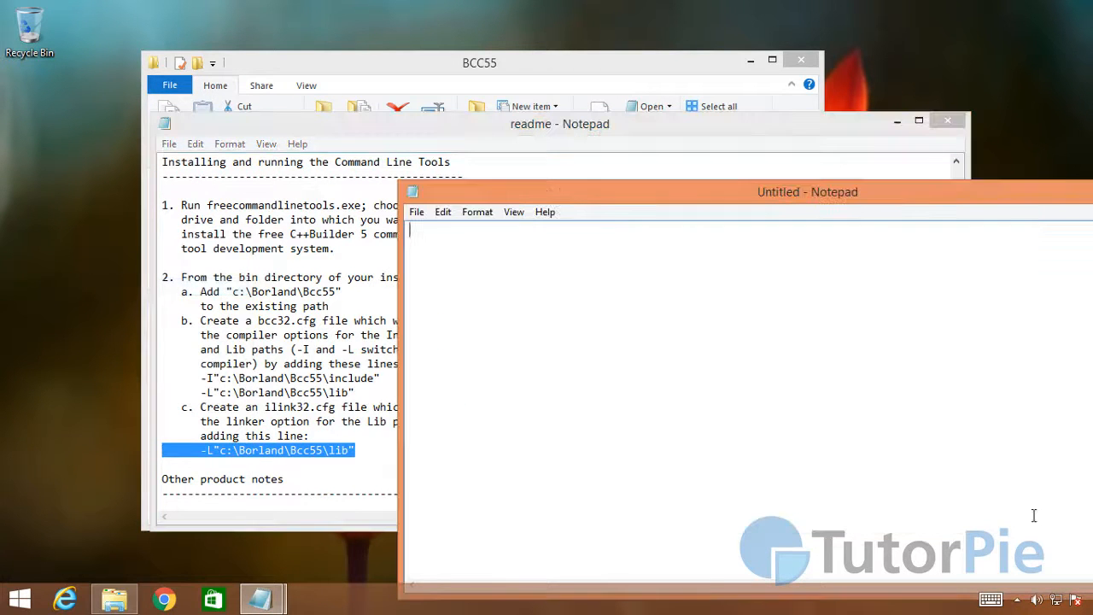
{"action": "right_click", "coordinate": [496, 350]}
{"action": "left_click", "coordinate": [377, 414]}
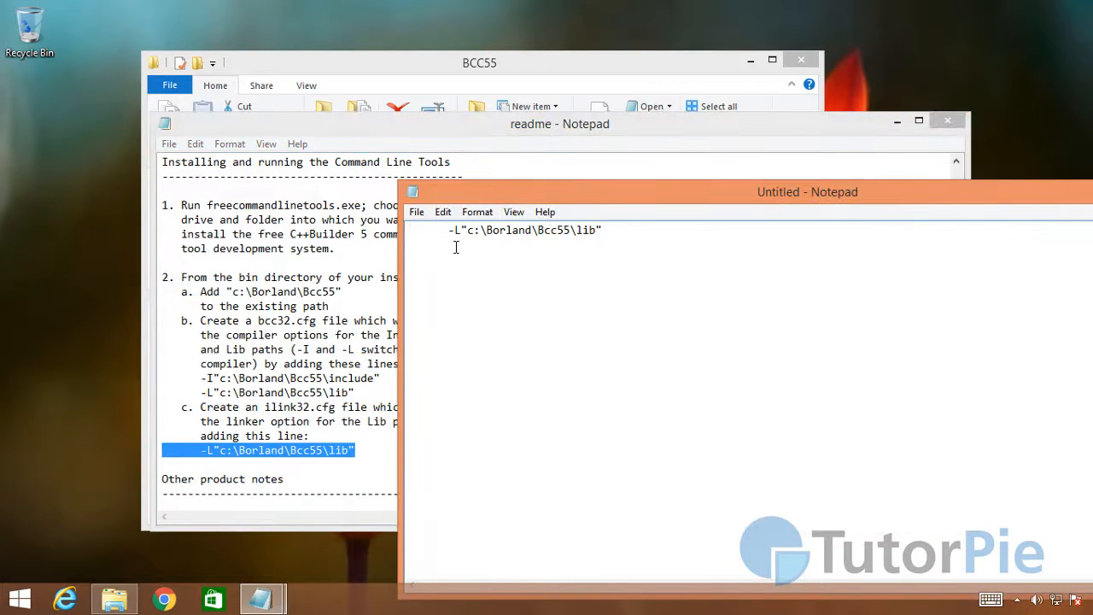
{"action": "key", "text": "BackSpace"}
{"action": "key", "text": "BackSpace"}
{"action": "key", "text": "BackSpace"}
{"action": "key", "text": "BackSpace"}
{"action": "key", "text": "BackSpace"}
{"action": "key", "text": "BackSpace"}
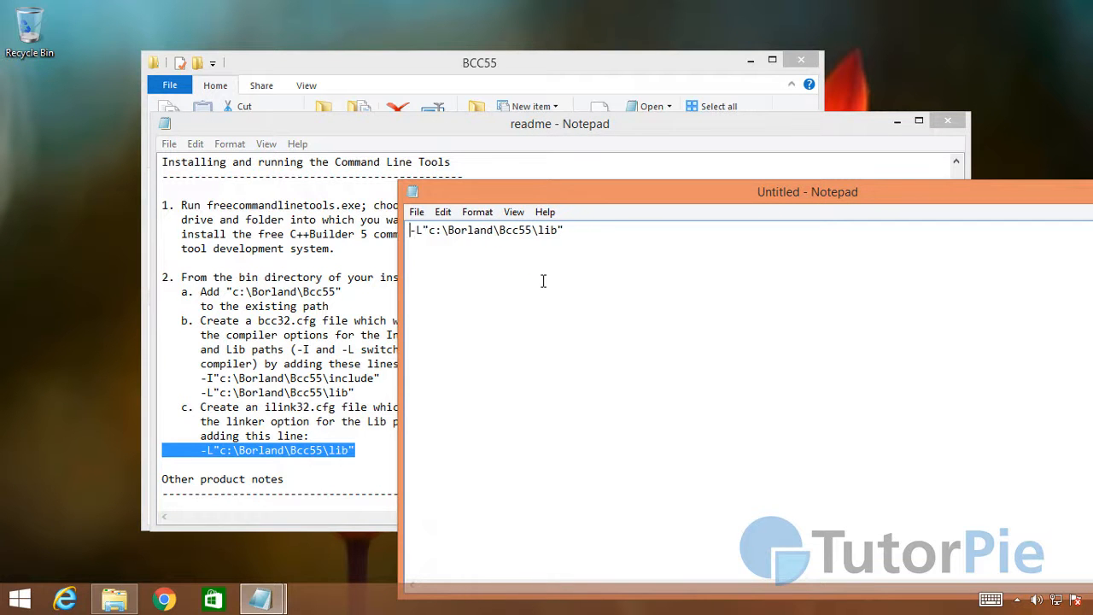
Step: Save the document as ilink32.cfg in the C:\Borland\BCC55\Bin folder with the file type set to All Files
{"action": "left_click", "coordinate": [417, 211]}
{"action": "left_click", "coordinate": [408, 265]}
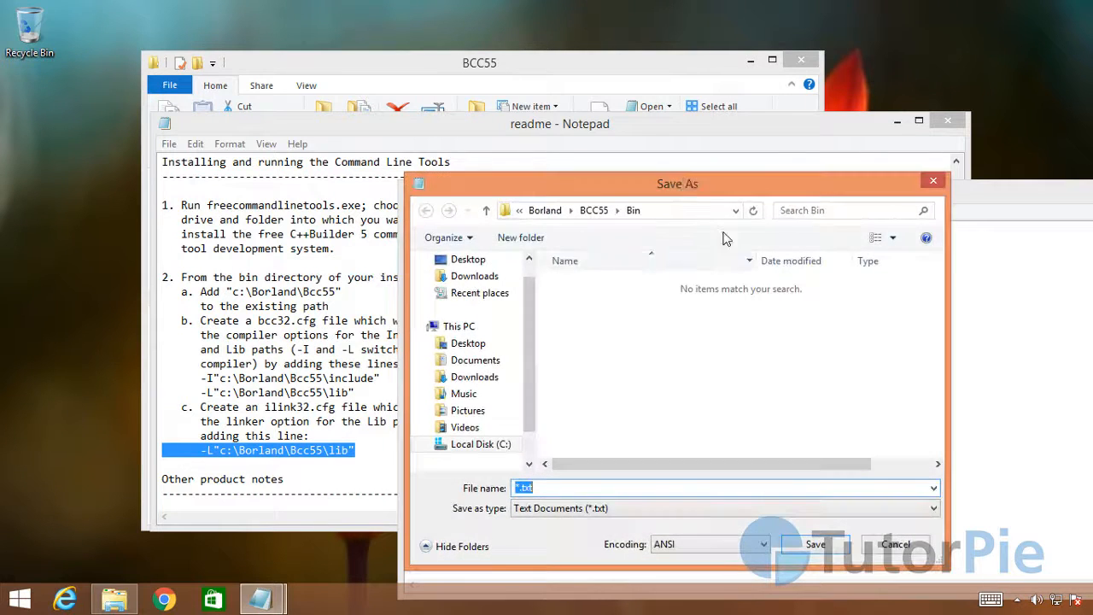
{"action": "left_click_drag", "start_coordinate": [675, 178], "coordinate": [467, 116]}
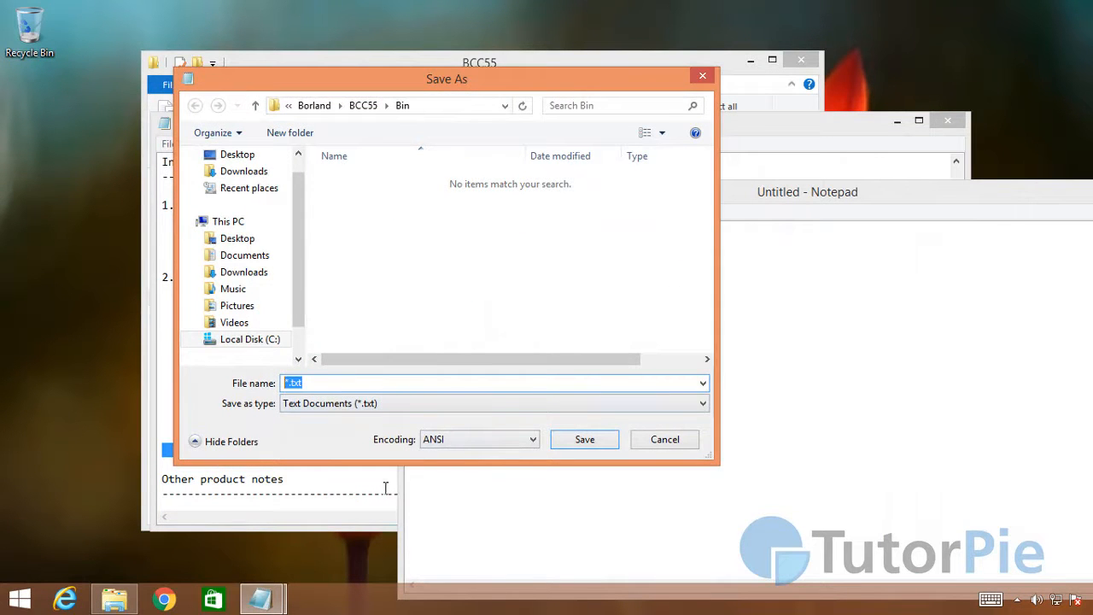
{"action": "type", "text": "ilink32"}
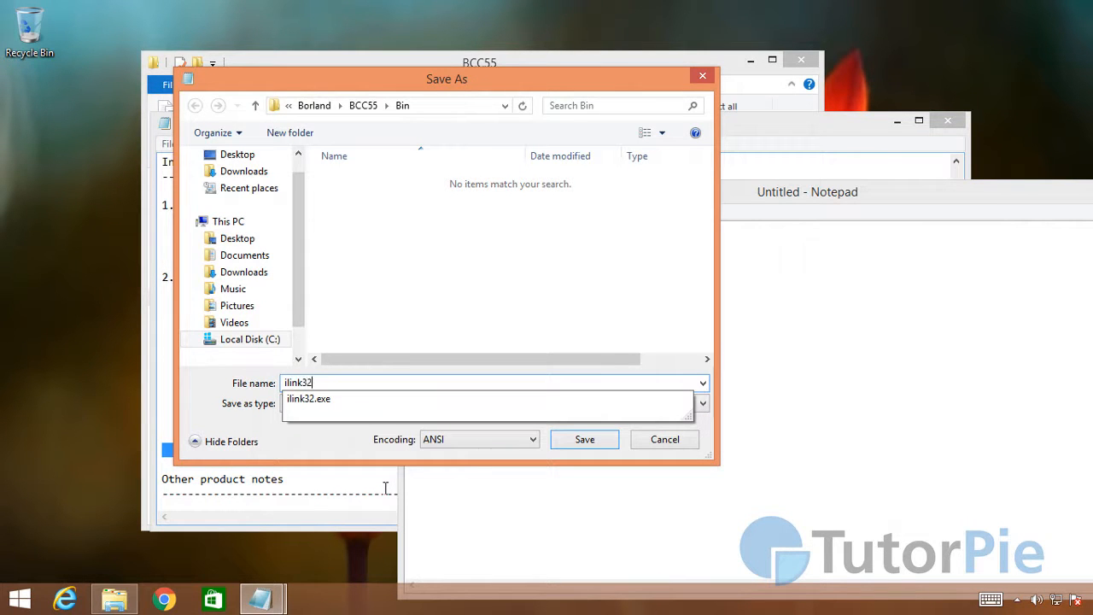
{"action": "type", "text": ".cfg"}
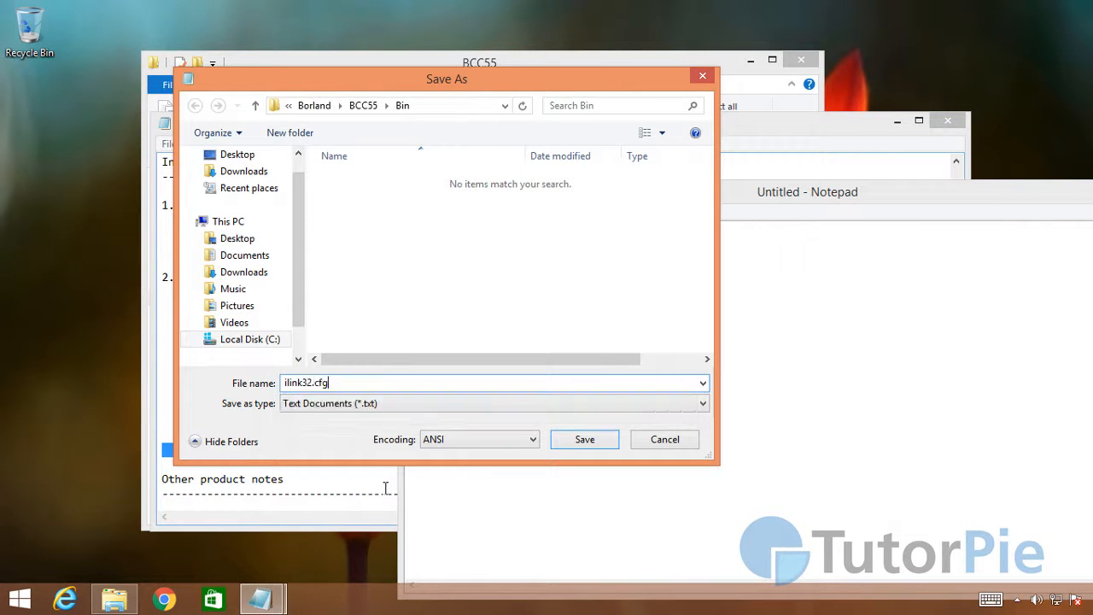
{"action": "left_click", "coordinate": [339, 408]}
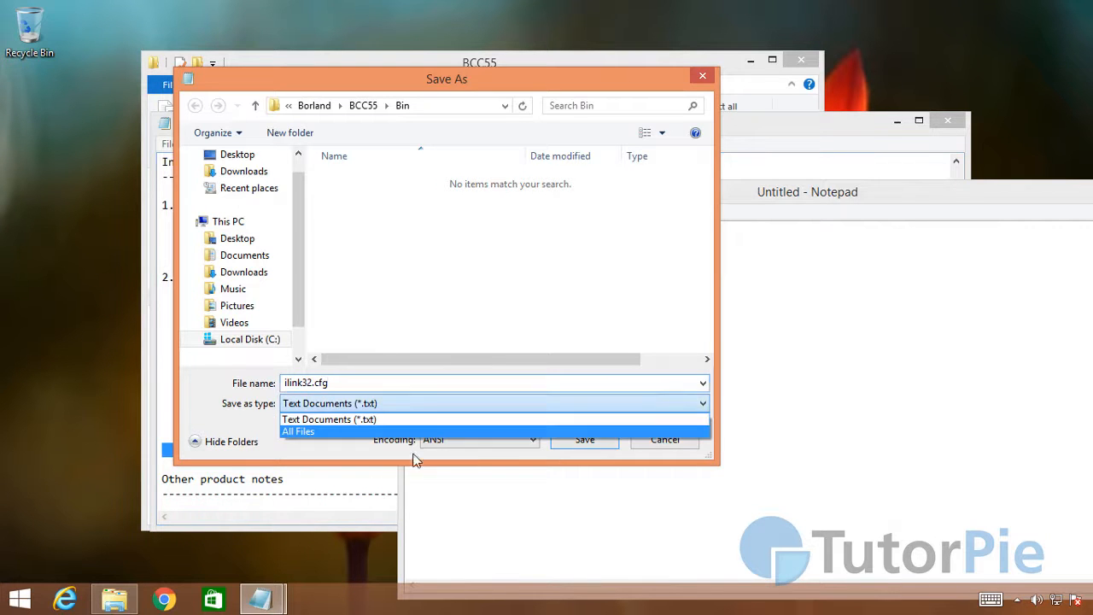
{"action": "left_click", "coordinate": [297, 433]}
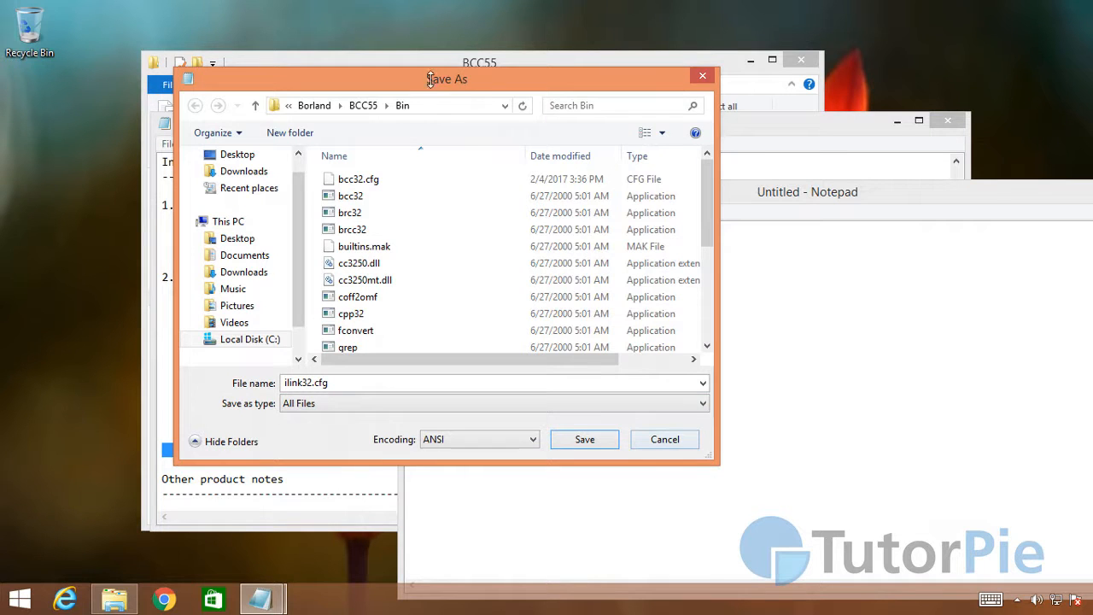
{"action": "left_click", "coordinate": [585, 439]}
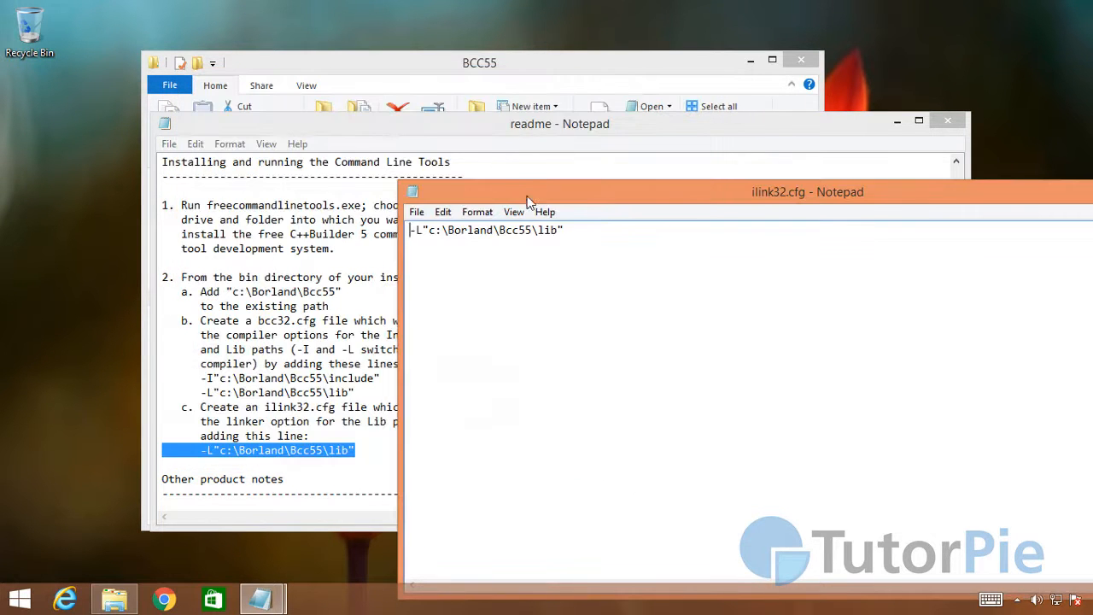
Step: Close the ilink32.cfg document, the readme and the BCC55 folder window
{"action": "left_click_drag", "start_coordinate": [528, 201], "coordinate": [278, 144]}
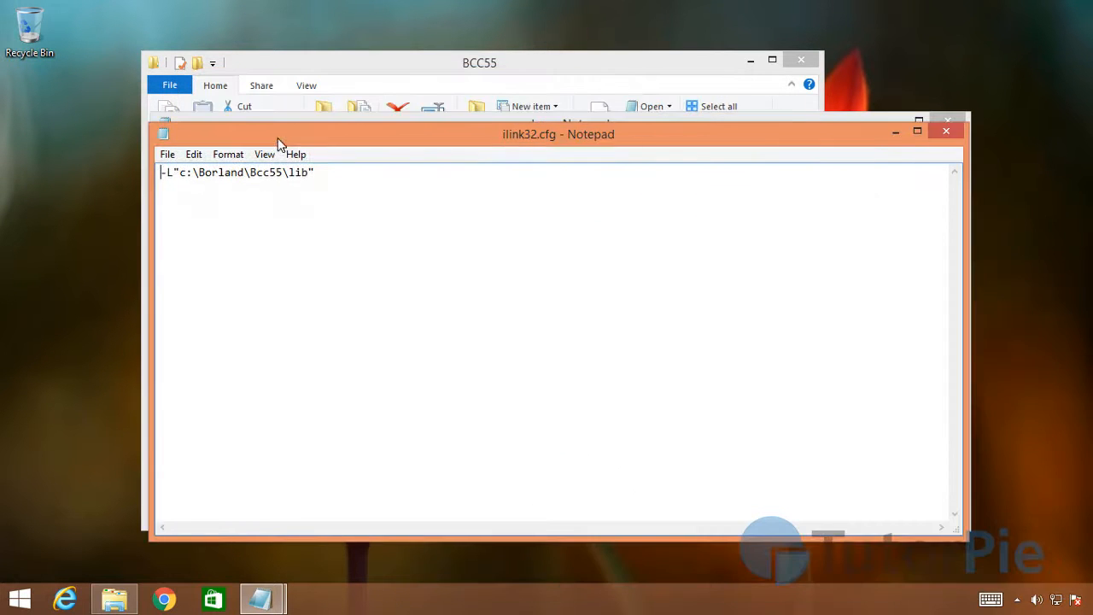
{"action": "left_click", "coordinate": [948, 133]}
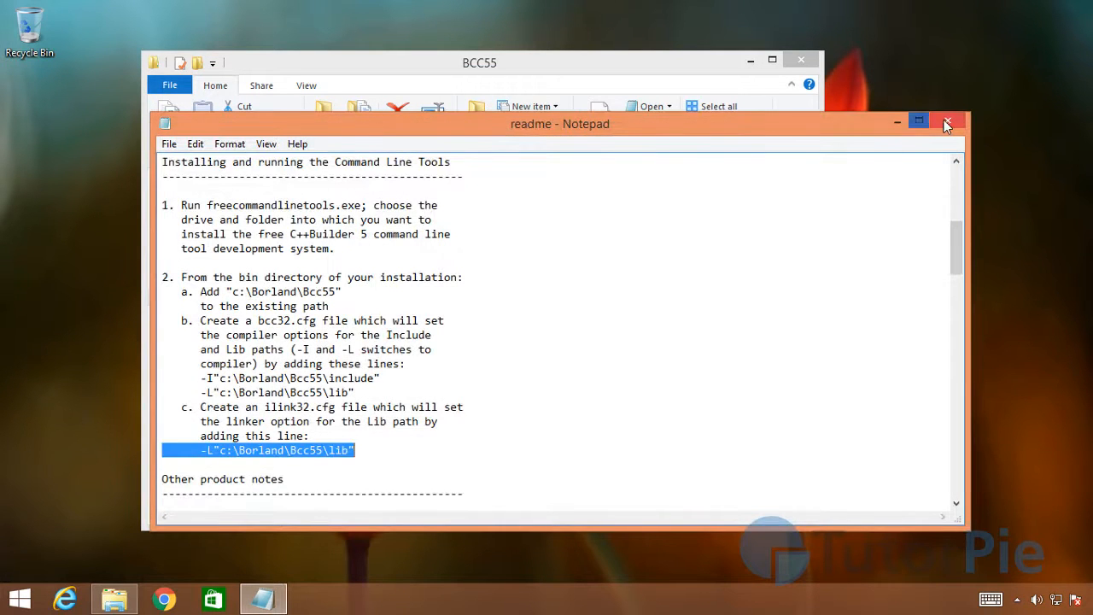
{"action": "left_click_drag", "start_coordinate": [457, 131], "coordinate": [456, 212]}
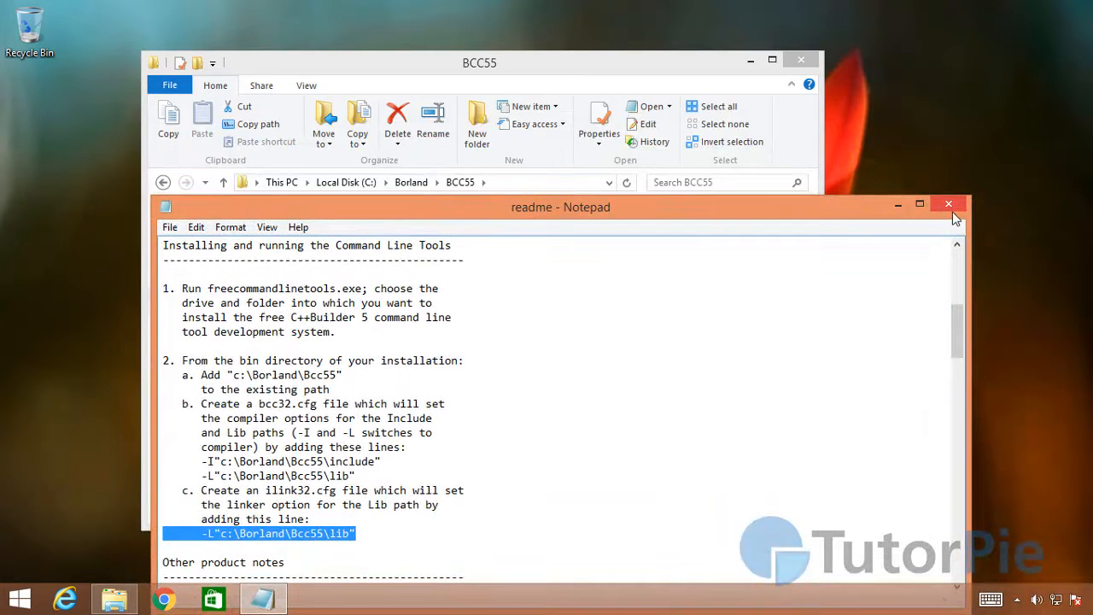
{"action": "left_click", "coordinate": [890, 390]}
{"action": "left_click_drag", "start_coordinate": [956, 338], "coordinate": [921, 352]}
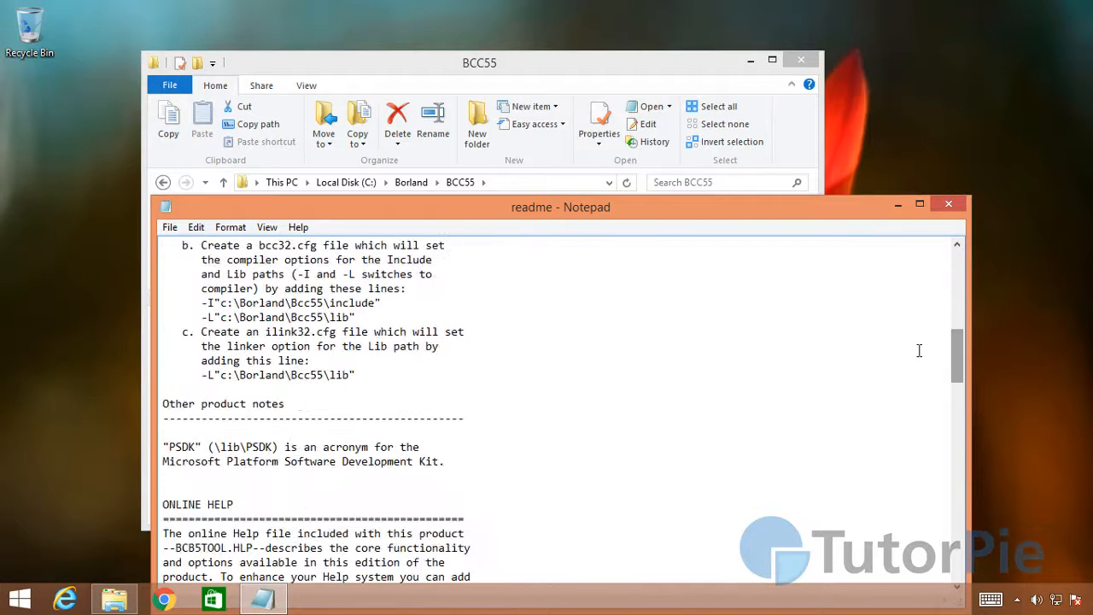
{"action": "left_click", "coordinate": [949, 204]}
{"action": "left_click", "coordinate": [802, 59]}
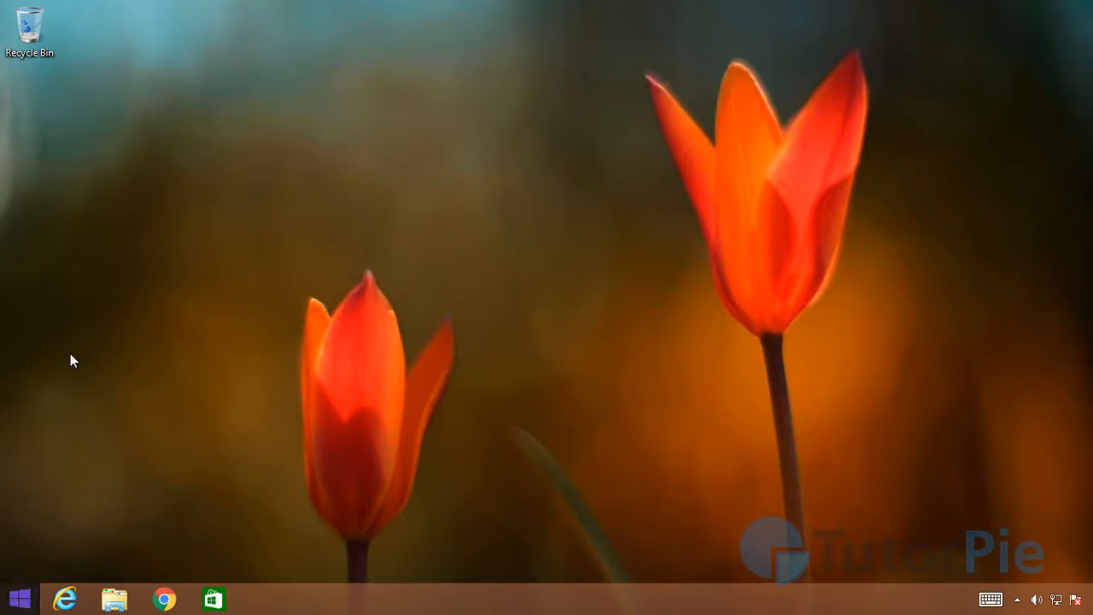
Step: Open the advanced system settings through the System and Security section of Control Panel
{"action": "left_click", "coordinate": [23, 600]}
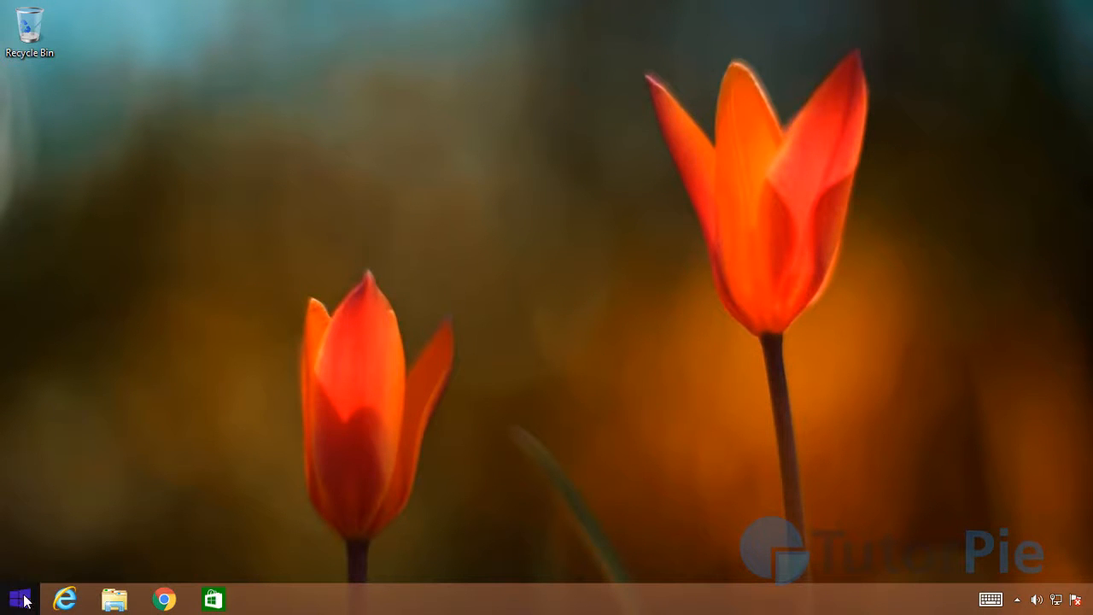
{"action": "right_click", "coordinate": [23, 600]}
{"action": "left_click", "coordinate": [106, 488]}
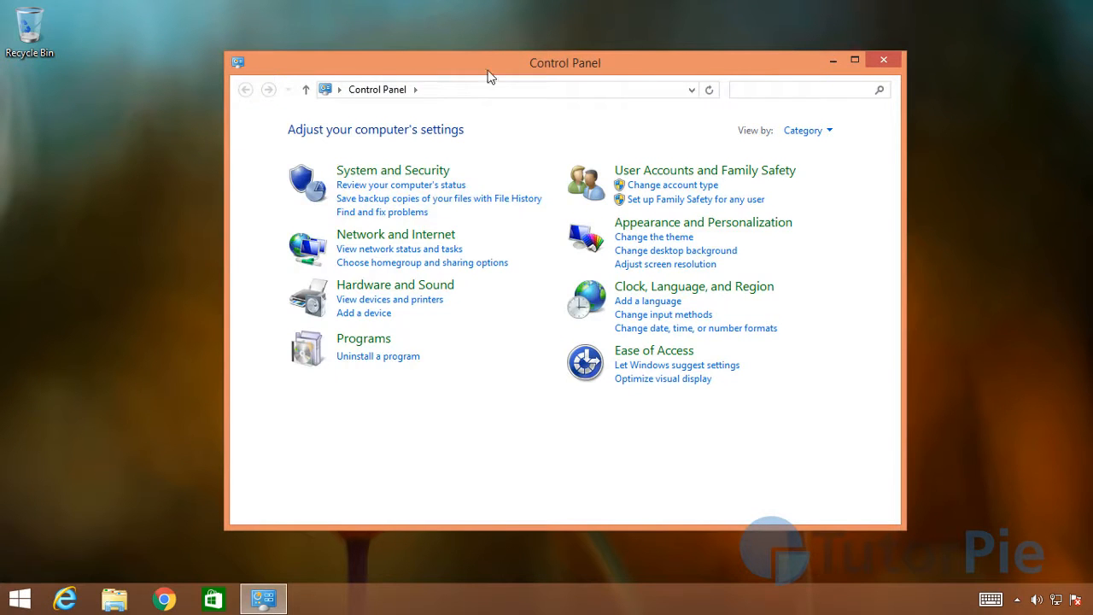
{"action": "left_click", "coordinate": [380, 172]}
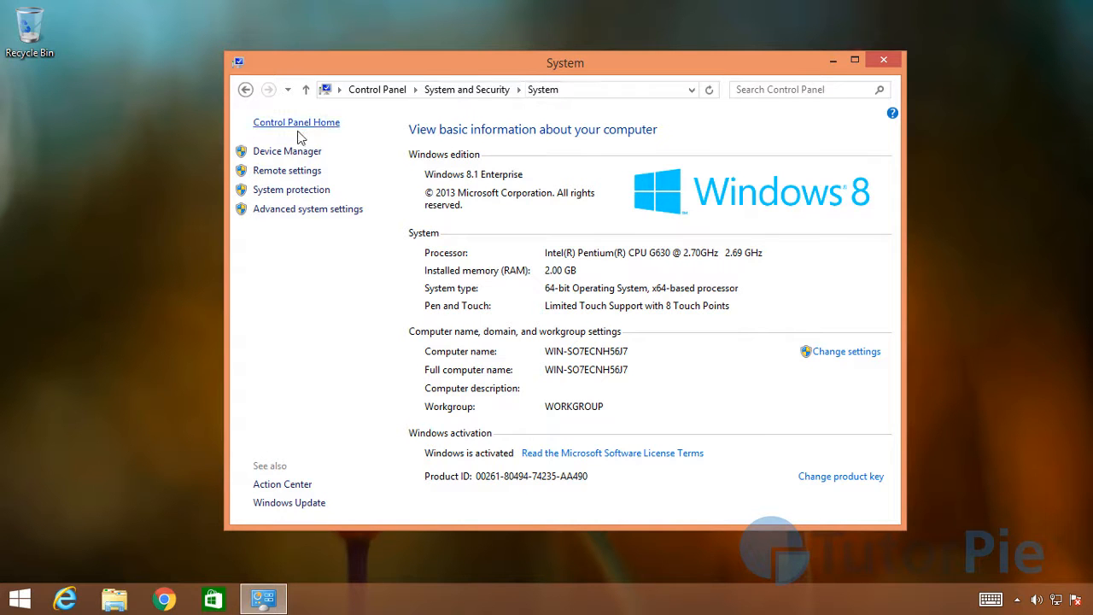
{"action": "left_click", "coordinate": [348, 214]}
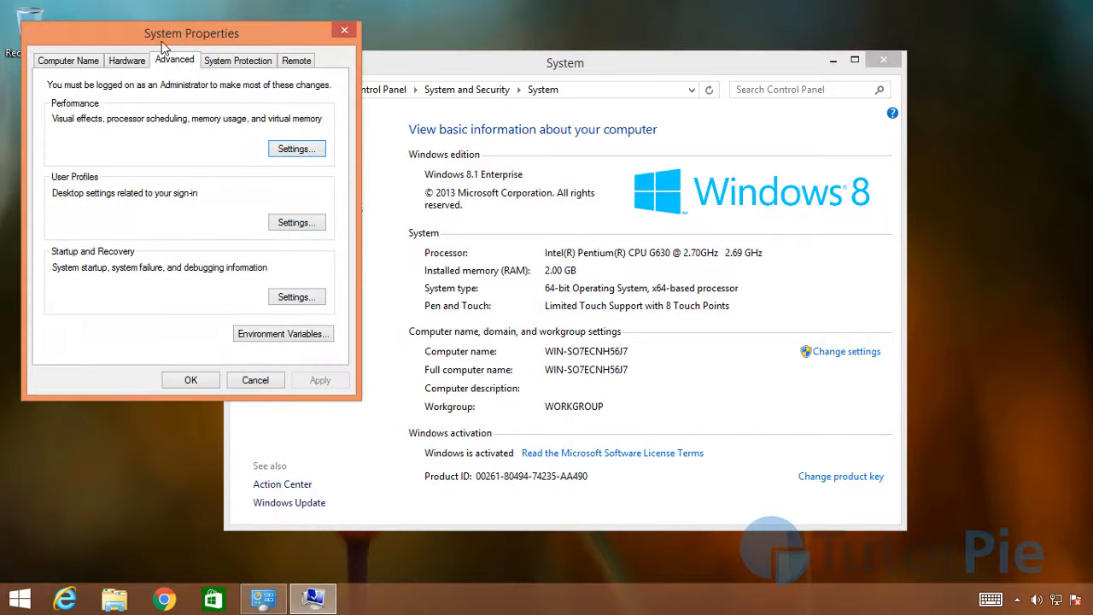
{"action": "left_click_drag", "start_coordinate": [163, 41], "coordinate": [343, 102]}
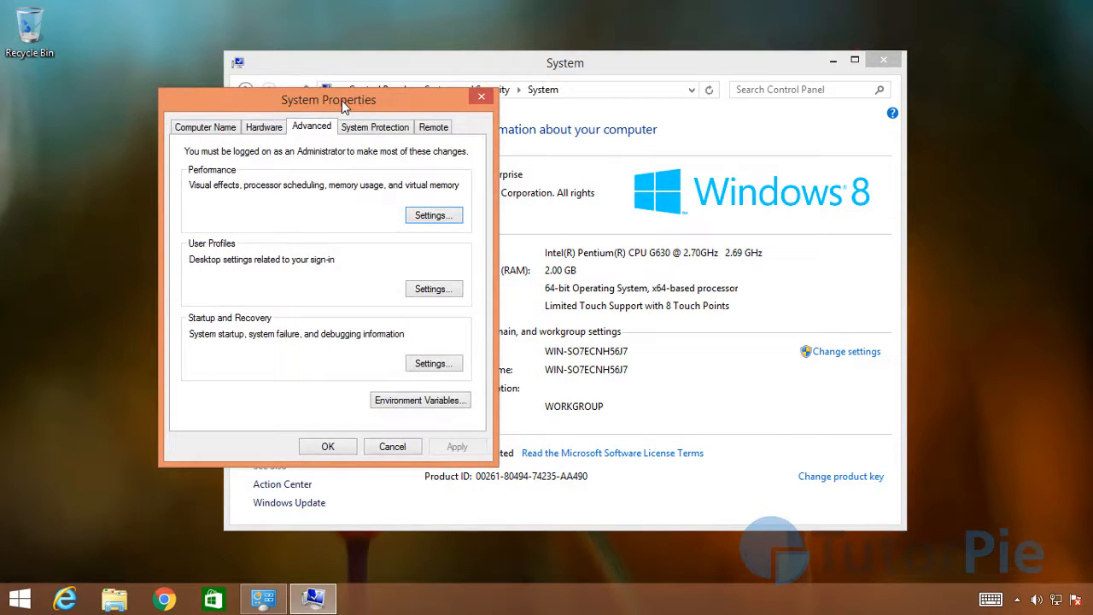
Step: Open the Path system variable for editing in the environment variables
{"action": "left_click", "coordinate": [418, 405]}
{"action": "left_click_drag", "start_coordinate": [299, 150], "coordinate": [303, 217]}
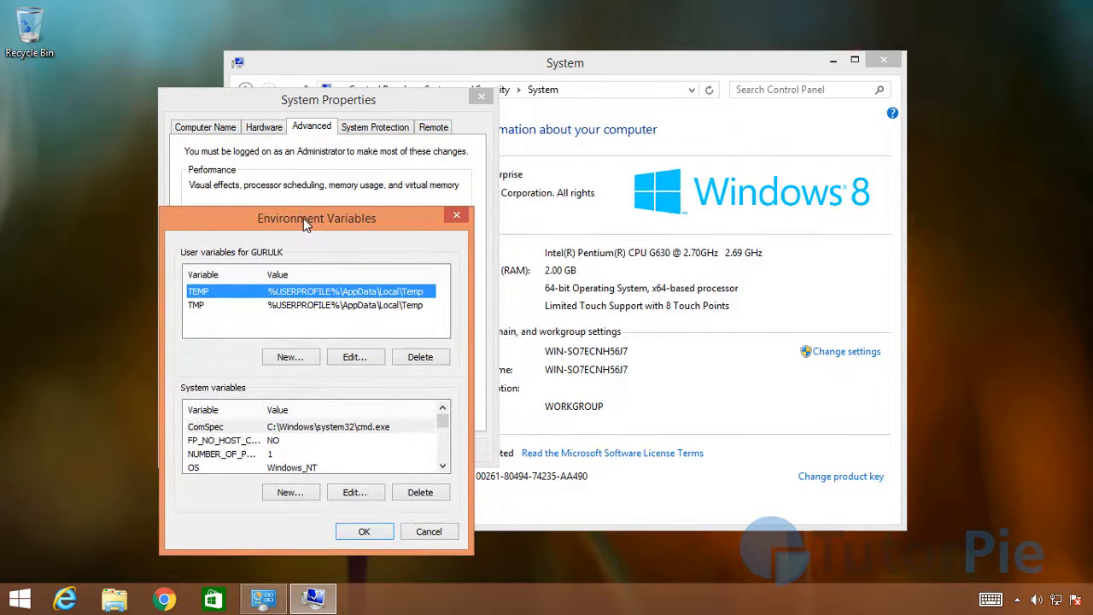
{"action": "left_click_drag", "start_coordinate": [340, 220], "coordinate": [476, 126]}
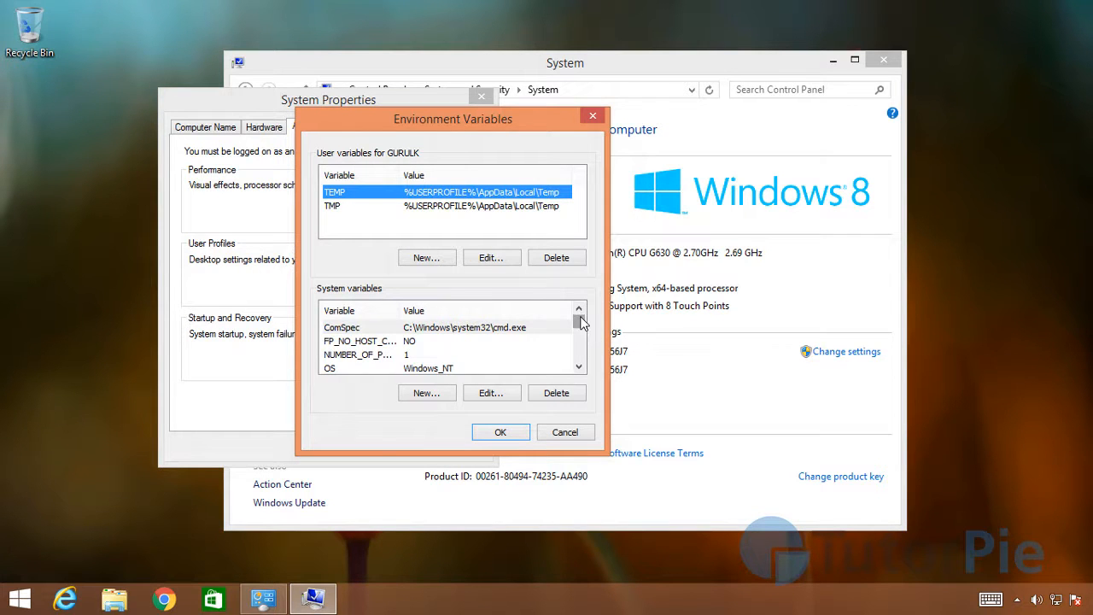
{"action": "left_click_drag", "start_coordinate": [580, 321], "coordinate": [580, 328]}
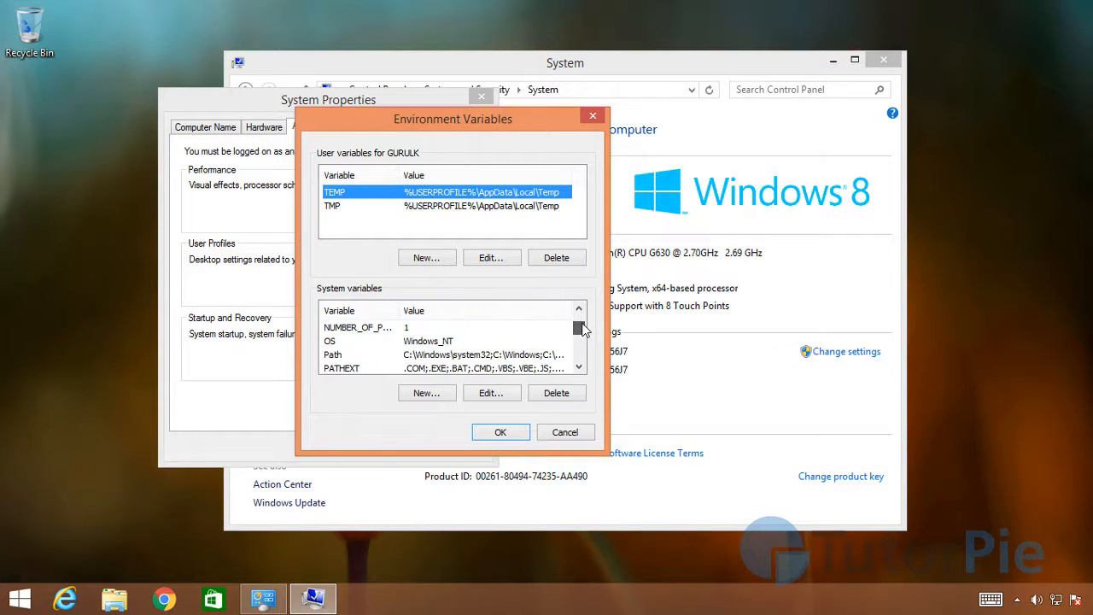
{"action": "left_click", "coordinate": [333, 356]}
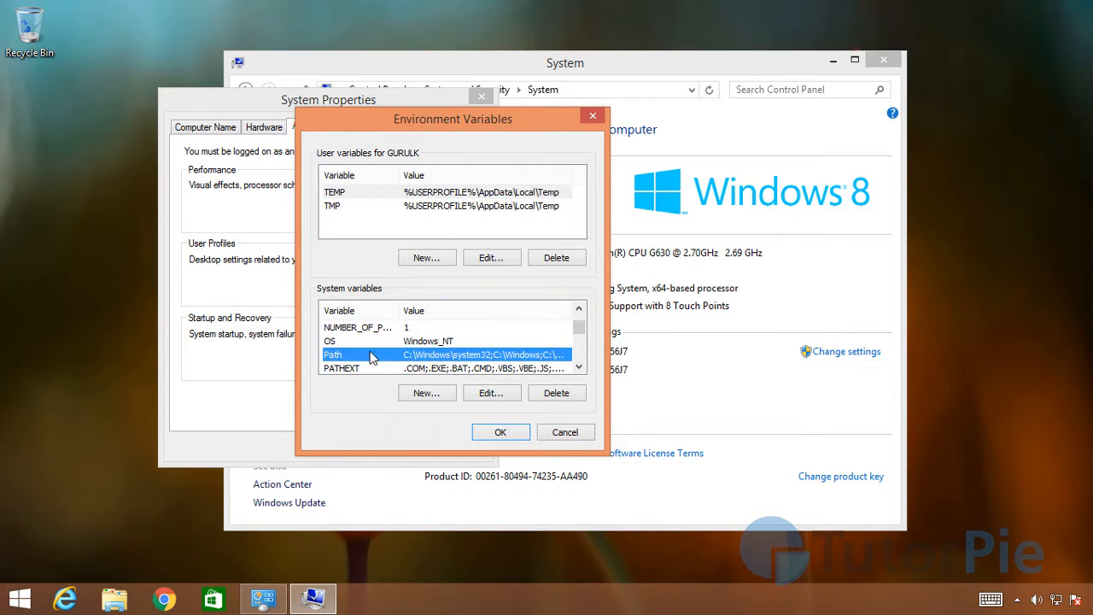
{"action": "left_click", "coordinate": [493, 395]}
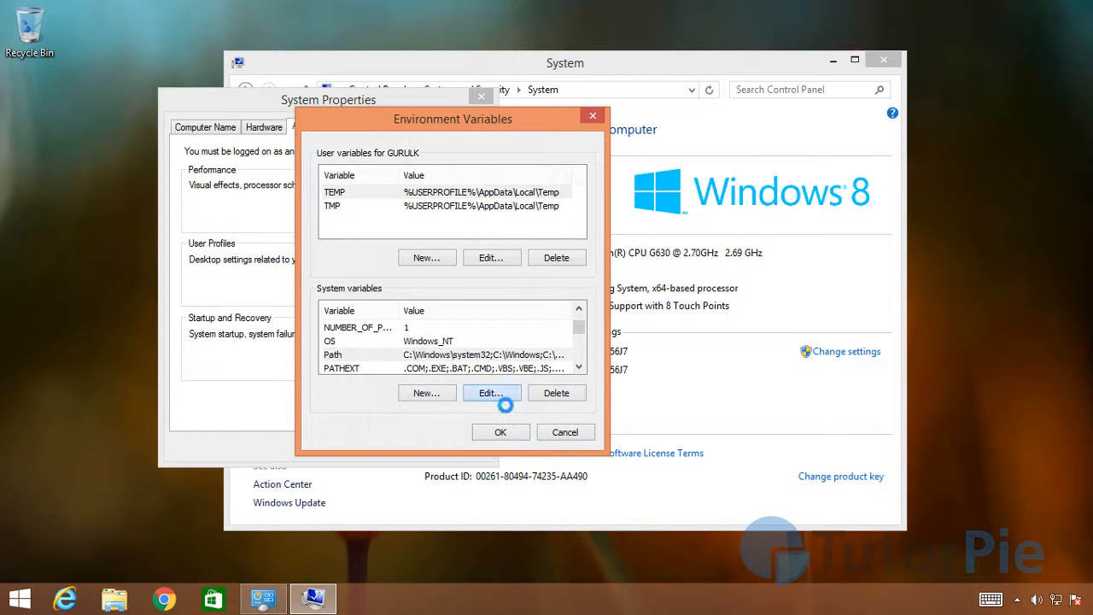
{"action": "left_click_drag", "start_coordinate": [495, 151], "coordinate": [390, 310]}
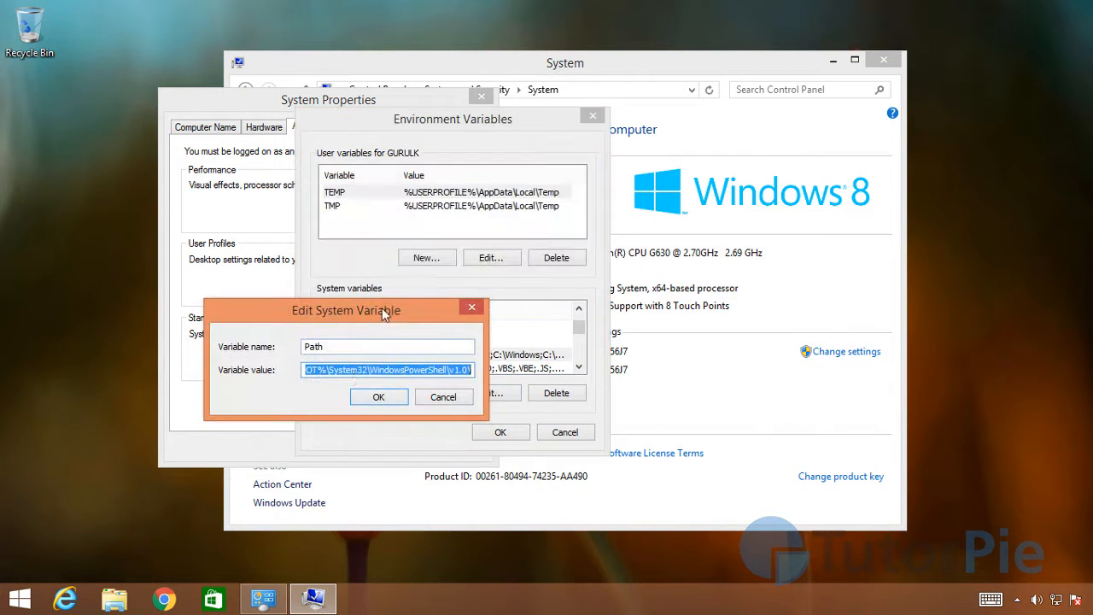
{"action": "left_click", "coordinate": [429, 373]}
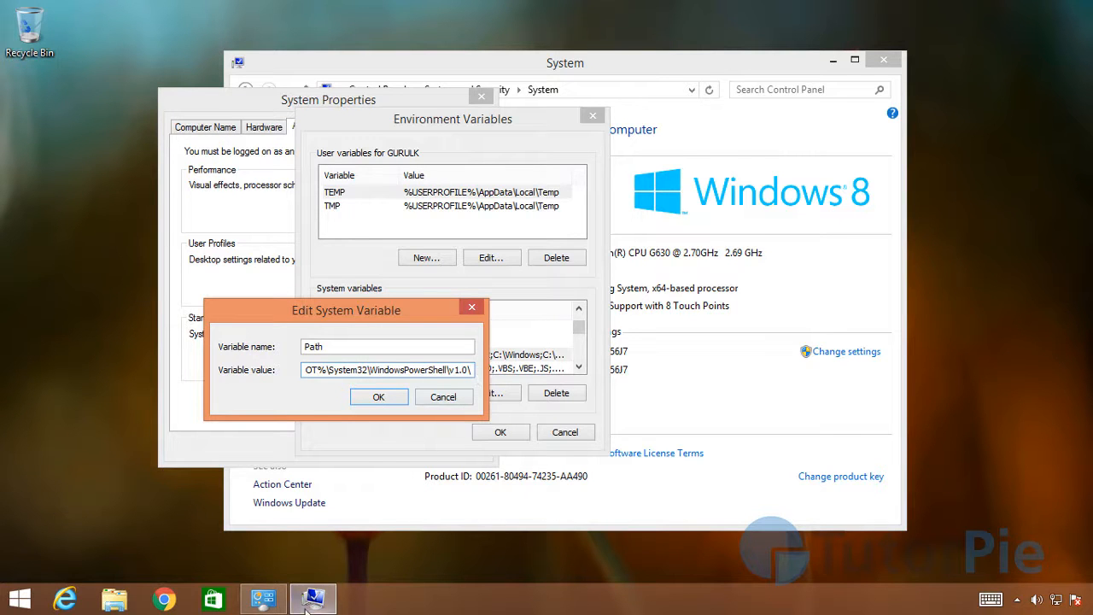
Step: Open the C:\Borland\BCC55\Bin folder in File Explorer
{"action": "key", "text": "super+e"}
{"action": "double_click", "coordinate": [519, 409]}
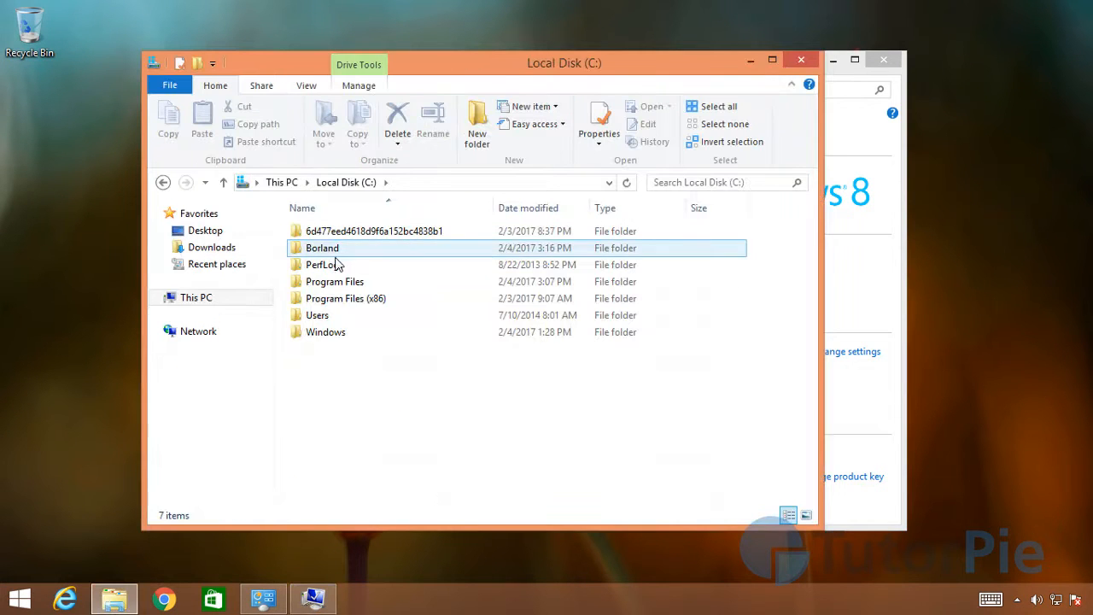
{"action": "double_click", "coordinate": [325, 248]}
{"action": "left_click_drag", "start_coordinate": [433, 64], "coordinate": [324, 203]}
{"action": "double_click", "coordinate": [213, 370]}
{"action": "double_click", "coordinate": [205, 370]}
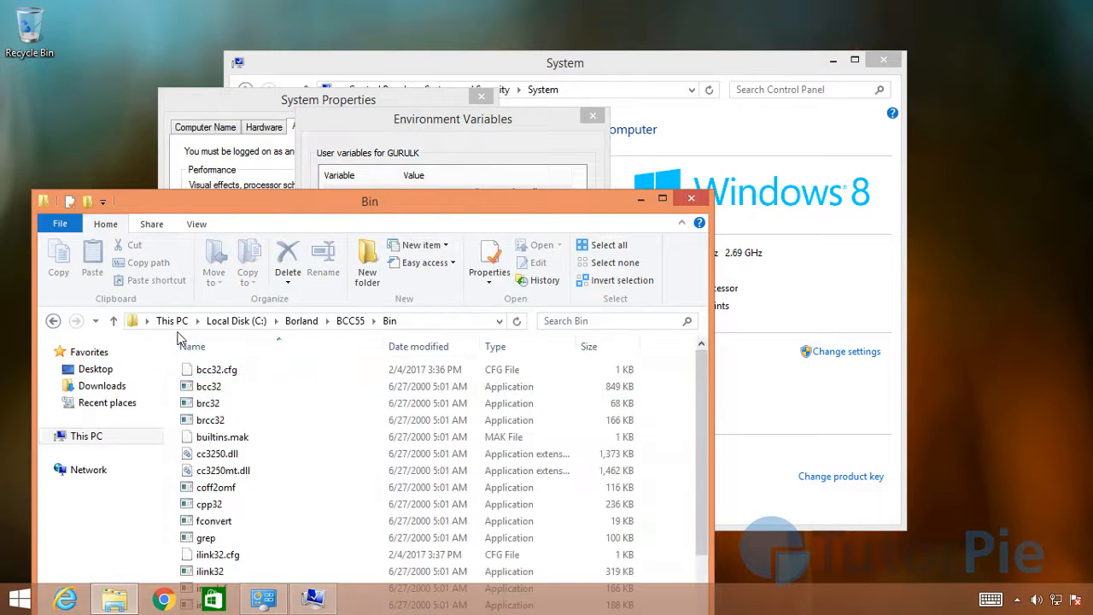
Step: Copy the Bin folder's full path C:\Borland\BCC55\Bin and close the folder window
{"action": "left_click", "coordinate": [462, 325]}
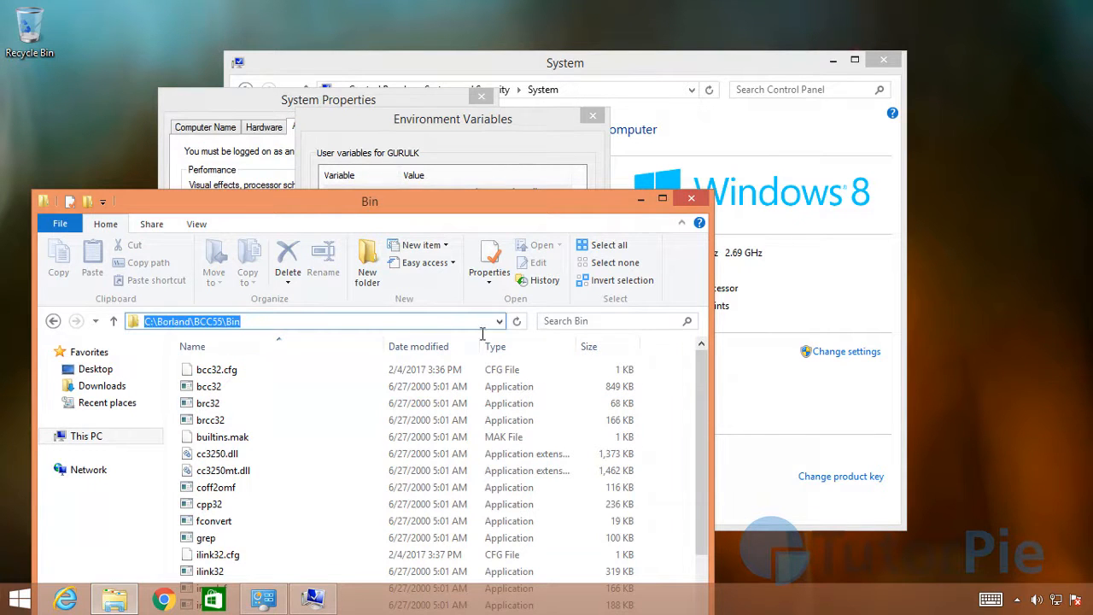
{"action": "right_click", "coordinate": [211, 327]}
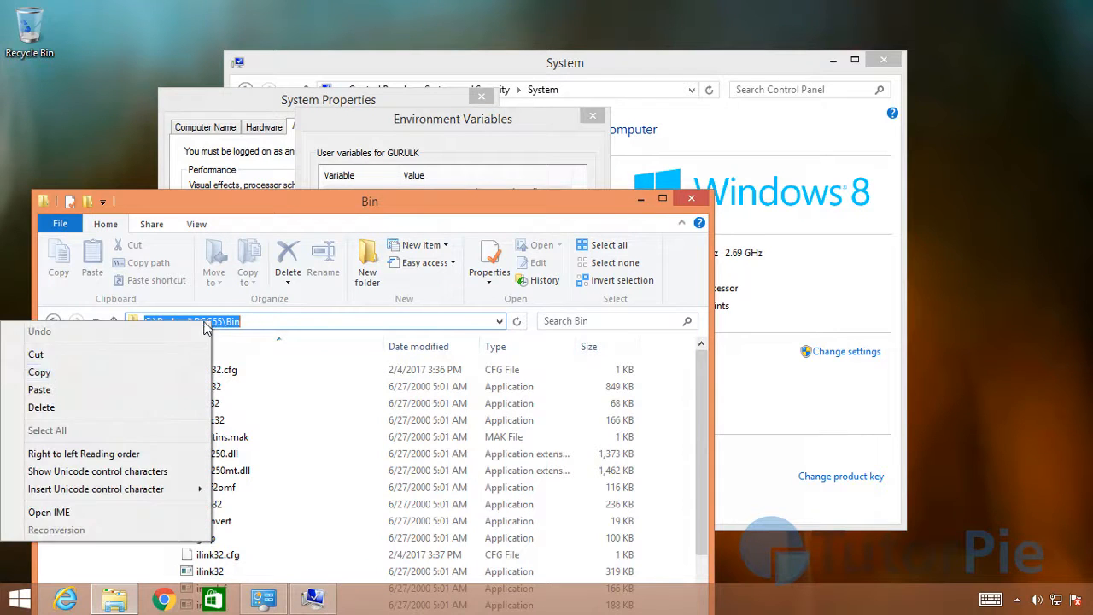
{"action": "left_click", "coordinate": [49, 378]}
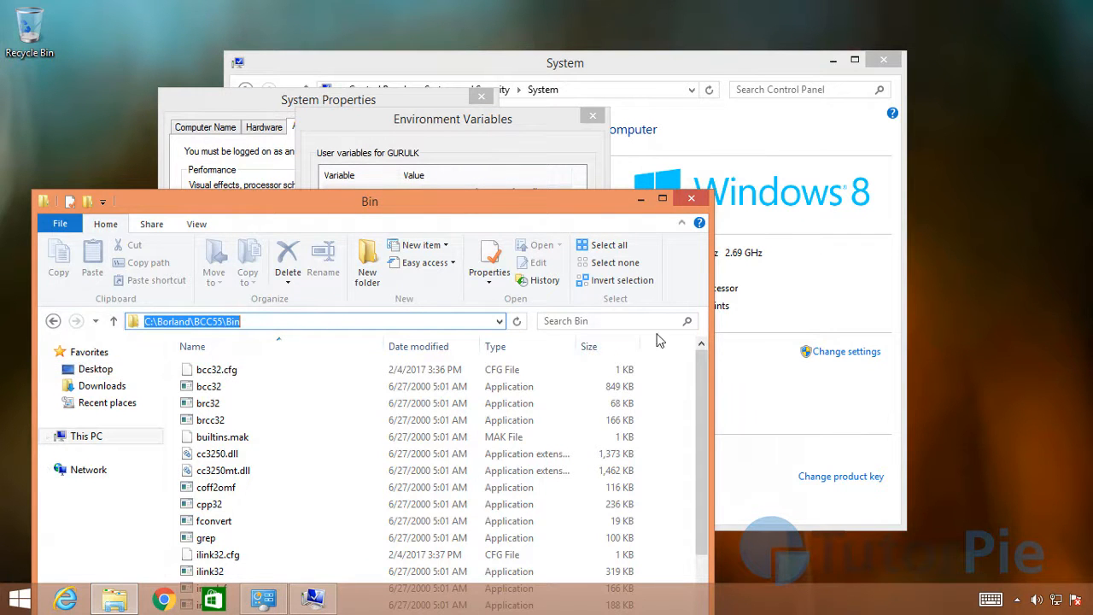
{"action": "left_click", "coordinate": [255, 322]}
{"action": "left_click_drag", "start_coordinate": [243, 322], "coordinate": [109, 421]}
{"action": "left_click", "coordinate": [691, 199]}
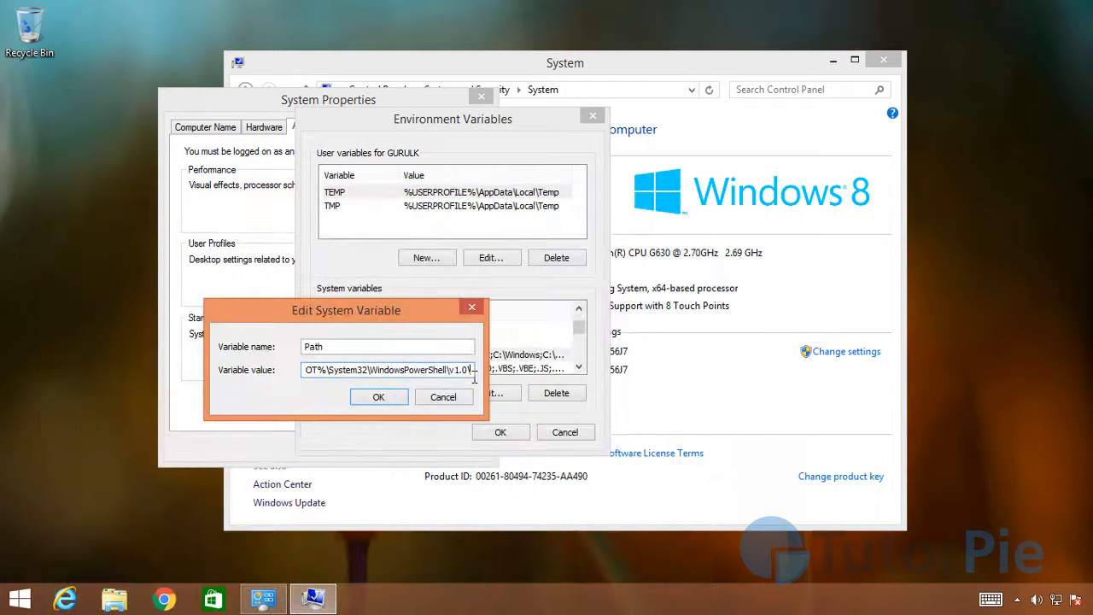
Step: Append a semicolon and the copied path C:\Borland\BCC55\Bin to the end of the Path variable's value
{"action": "left_click_drag", "start_coordinate": [332, 379], "coordinate": [105, 376]}
{"action": "left_click", "coordinate": [365, 372]}
{"action": "left_click", "coordinate": [327, 377]}
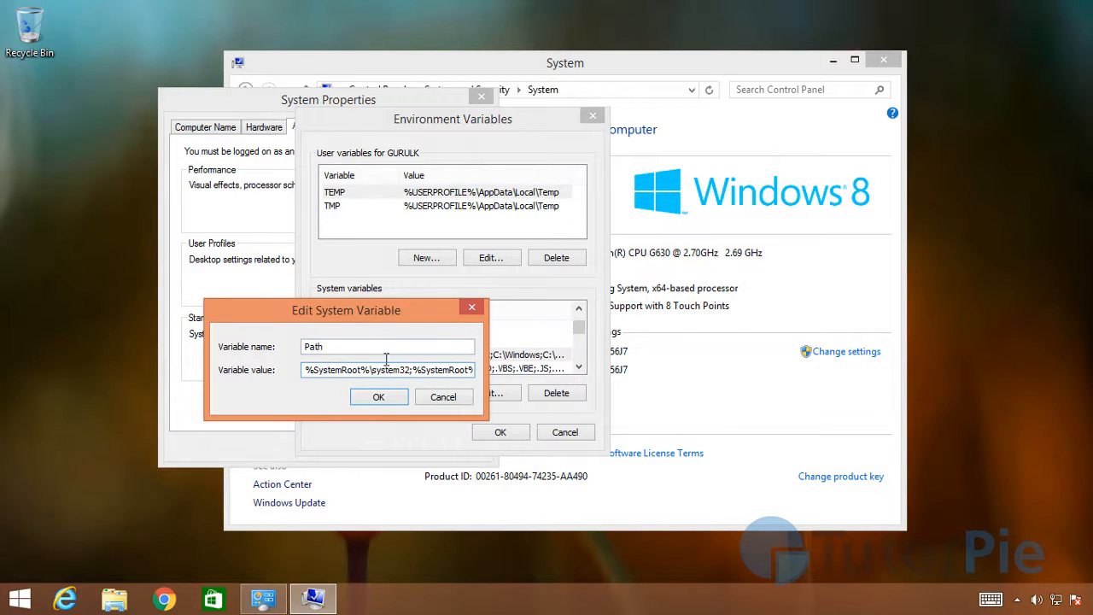
{"action": "left_click_drag", "start_coordinate": [375, 376], "coordinate": [564, 377]}
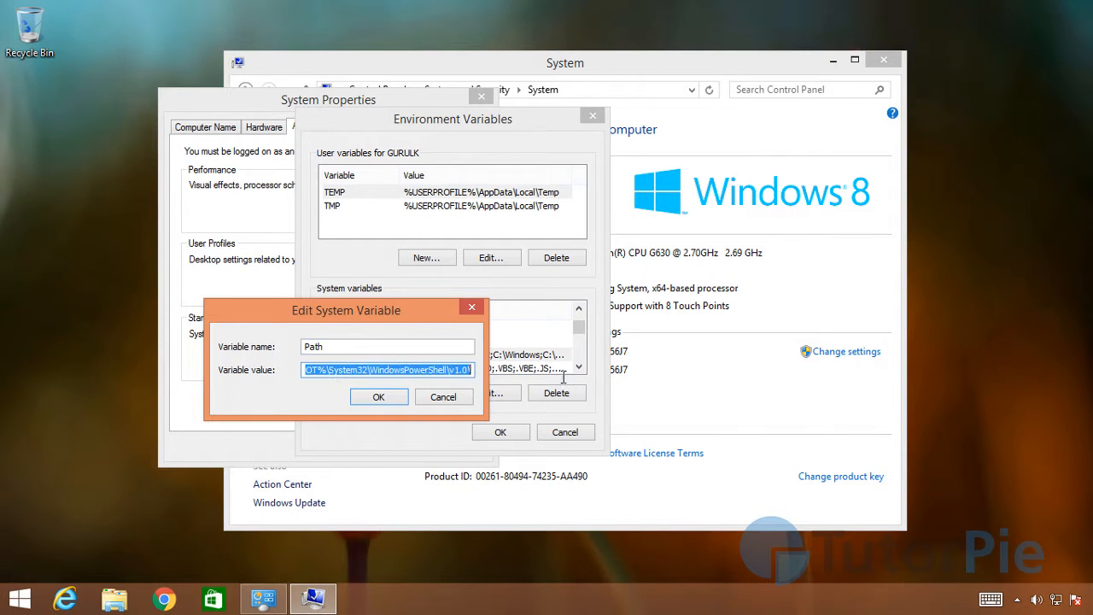
{"action": "left_click", "coordinate": [473, 376]}
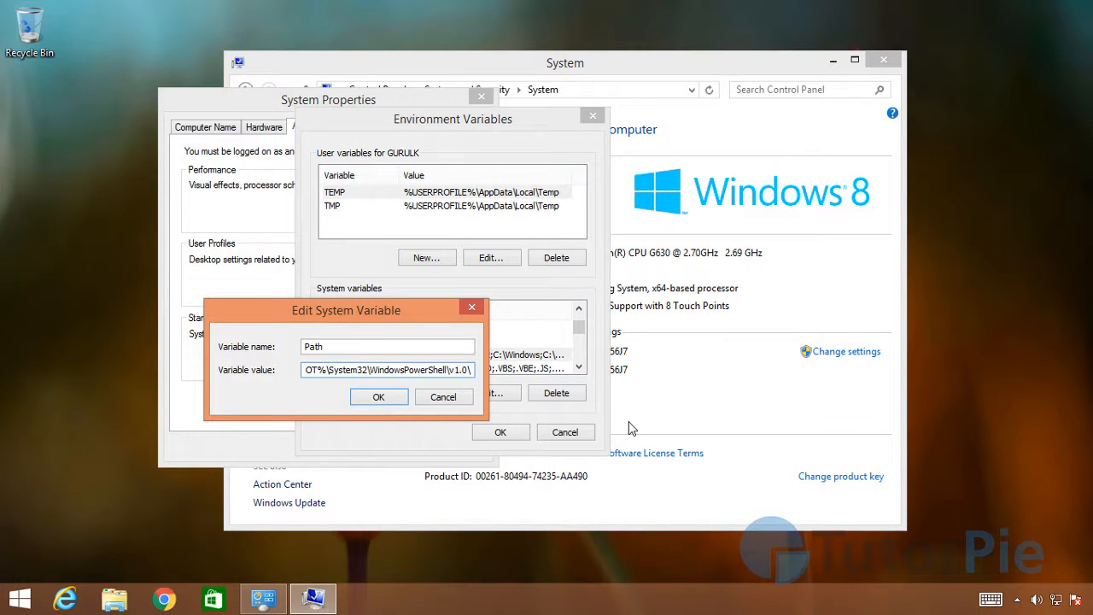
{"action": "type", "text": ";"}
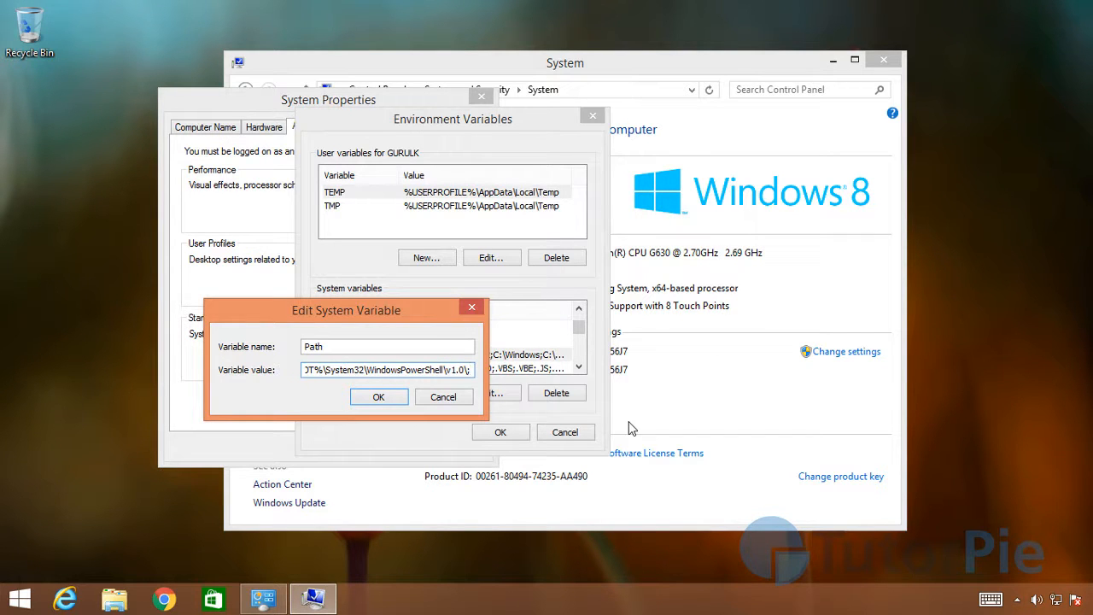
{"action": "key", "text": "ctrl+v"}
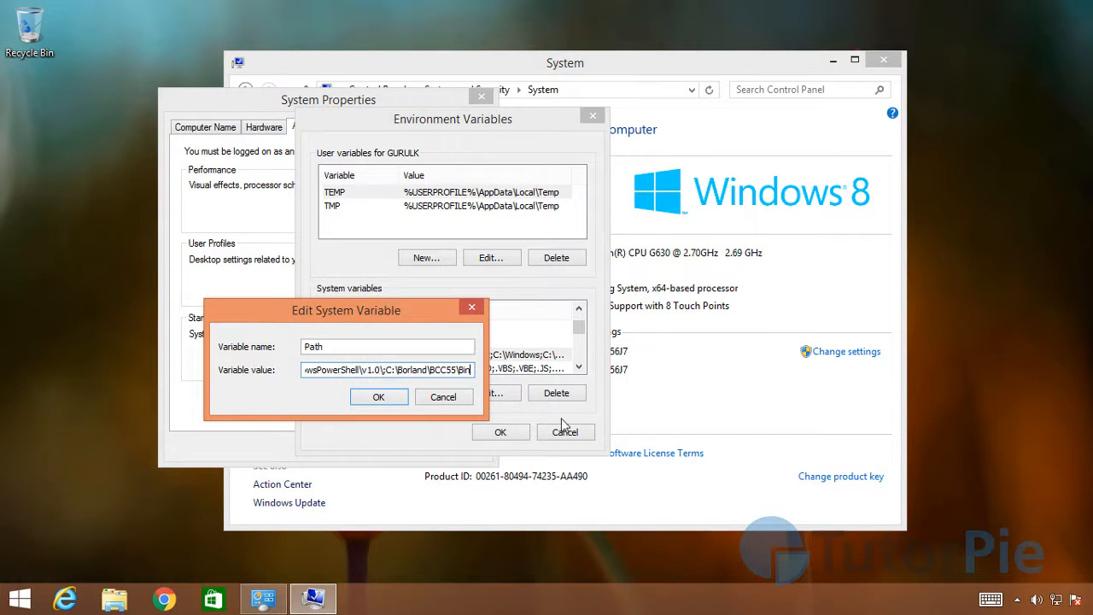
Step: Save the edited Path variable, accept the environment variable and system property changes, and close the System window
{"action": "left_click", "coordinate": [381, 401]}
{"action": "left_click", "coordinate": [494, 433]}
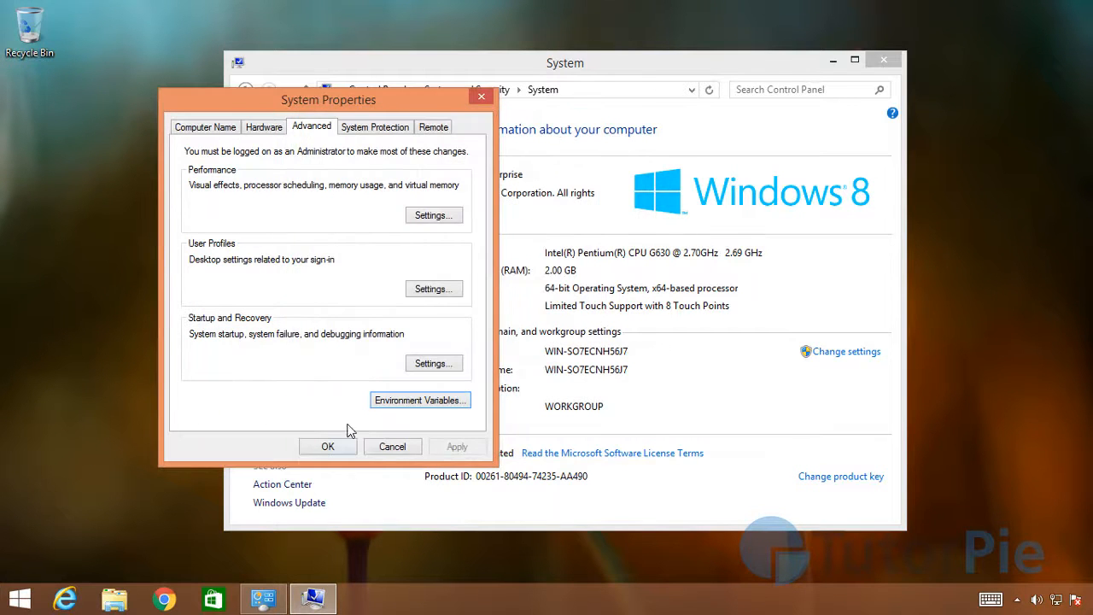
{"action": "left_click", "coordinate": [329, 446]}
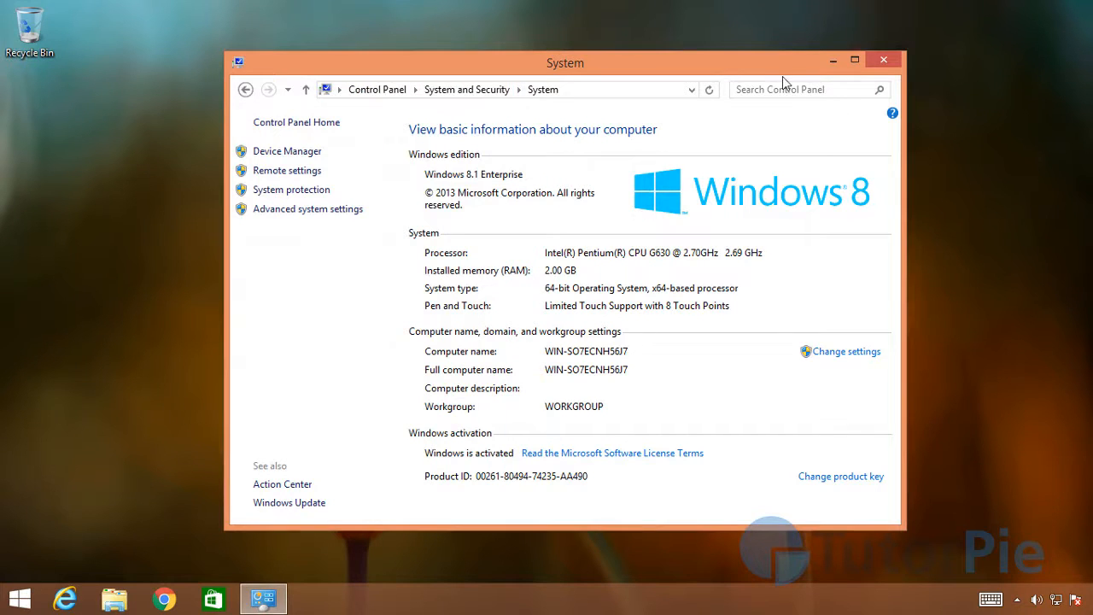
{"action": "left_click", "coordinate": [884, 62]}
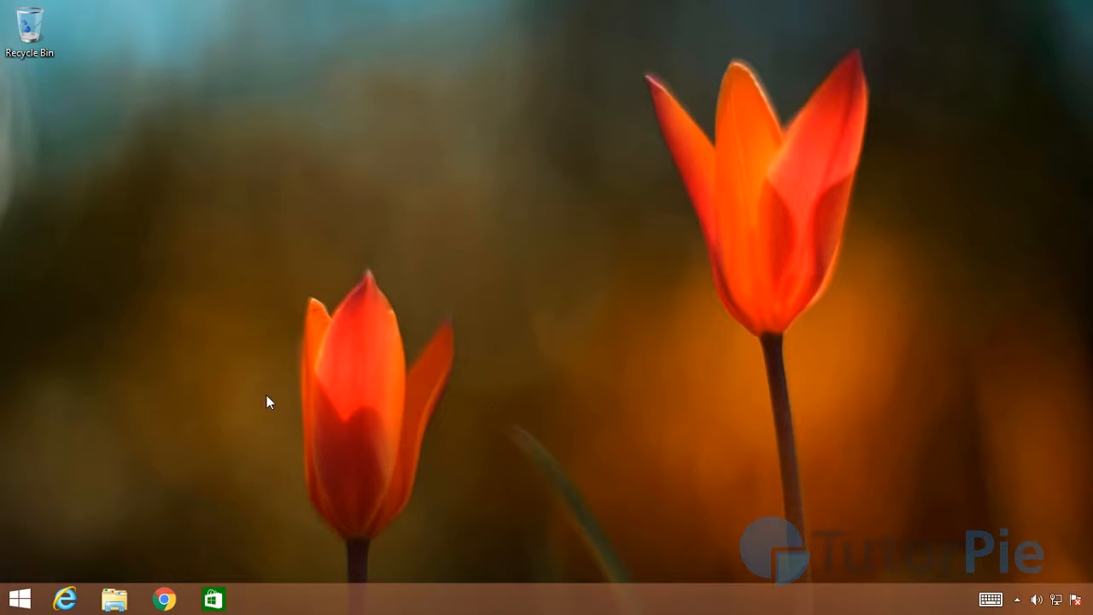
Step: Open a regular, non-administrator Command Prompt and move its window nearer the middle of the desktop
{"action": "right_click", "coordinate": [21, 604]}
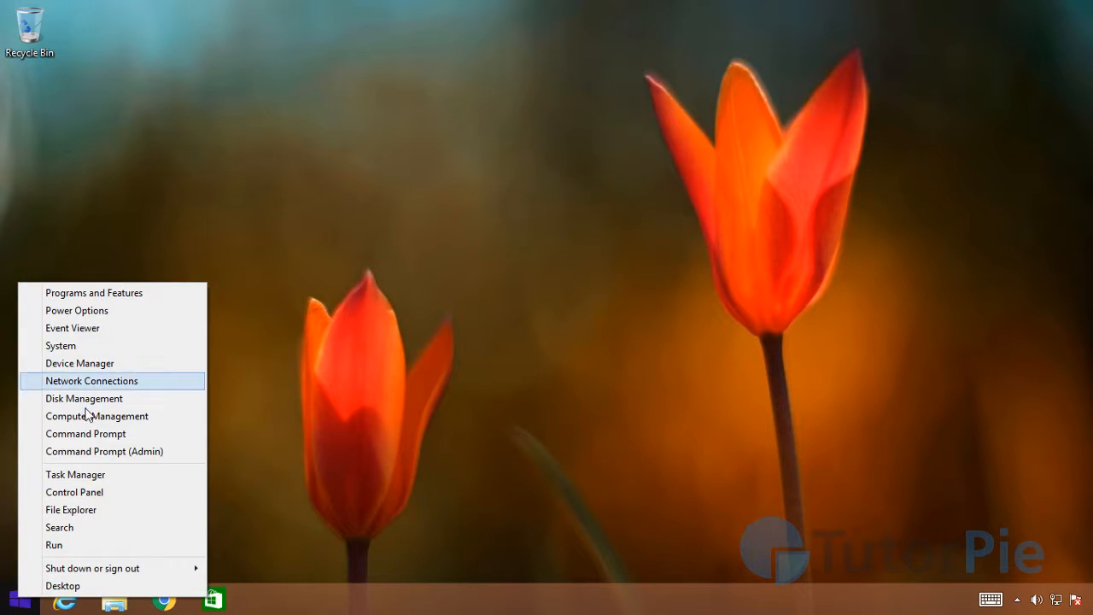
{"action": "left_click", "coordinate": [120, 436]}
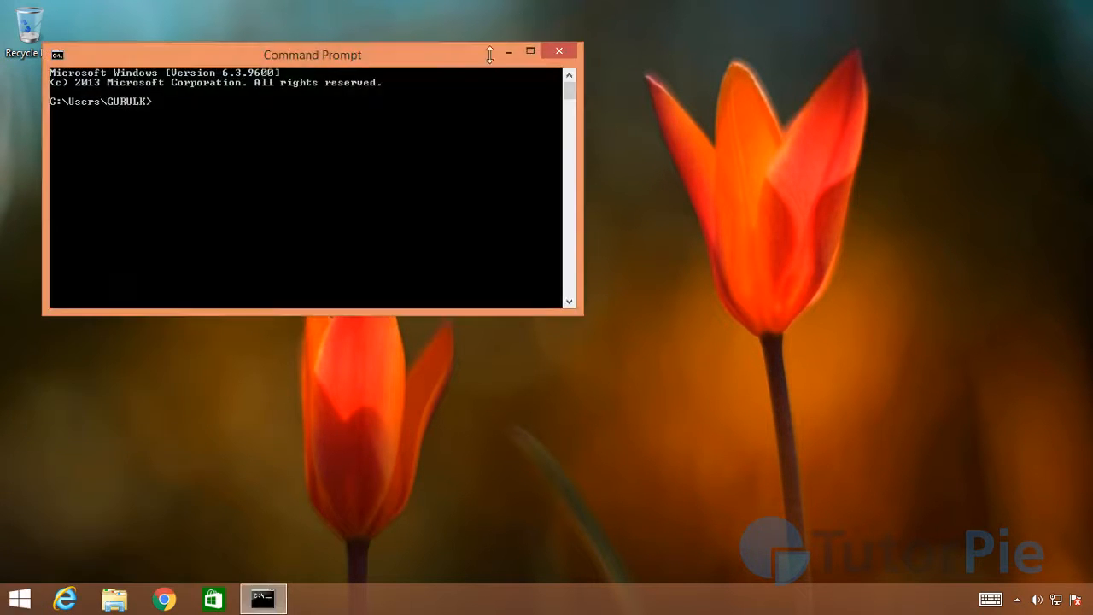
{"action": "left_click_drag", "start_coordinate": [237, 61], "coordinate": [363, 126]}
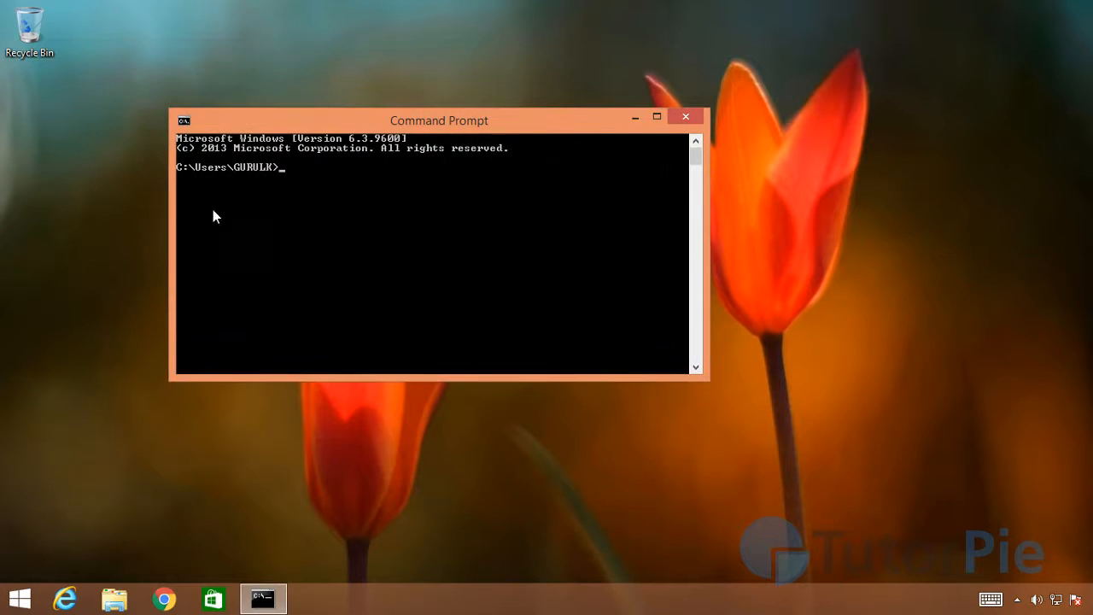
Step: Set the Command Prompt window's font to Consolas at size 24
{"action": "left_click", "coordinate": [190, 127]}
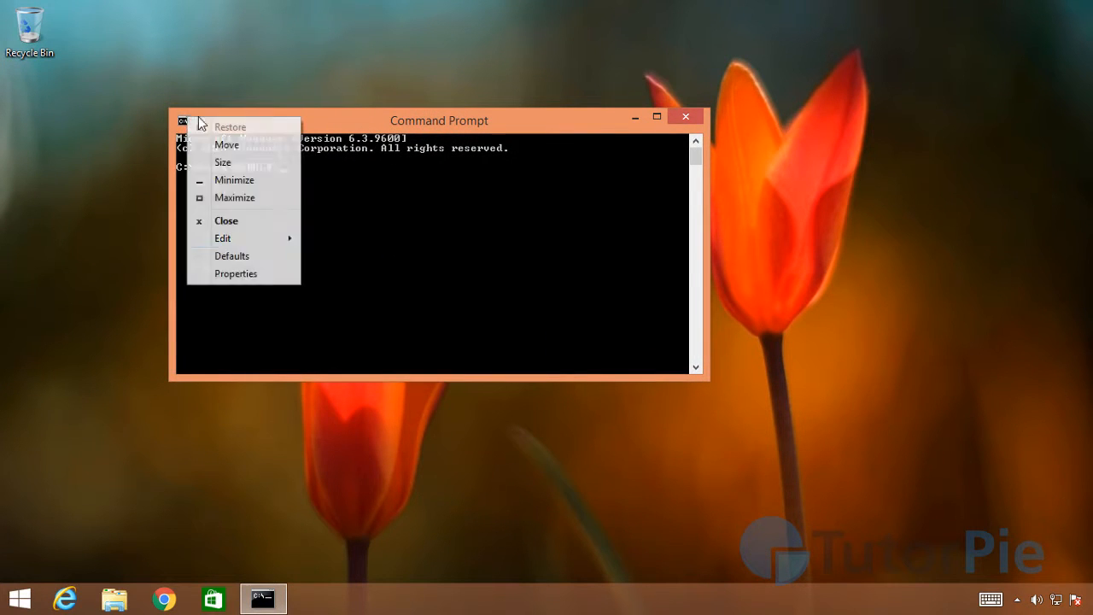
{"action": "left_click", "coordinate": [252, 274]}
{"action": "left_click_drag", "start_coordinate": [362, 119], "coordinate": [771, 201]}
{"action": "left_click", "coordinate": [694, 224]}
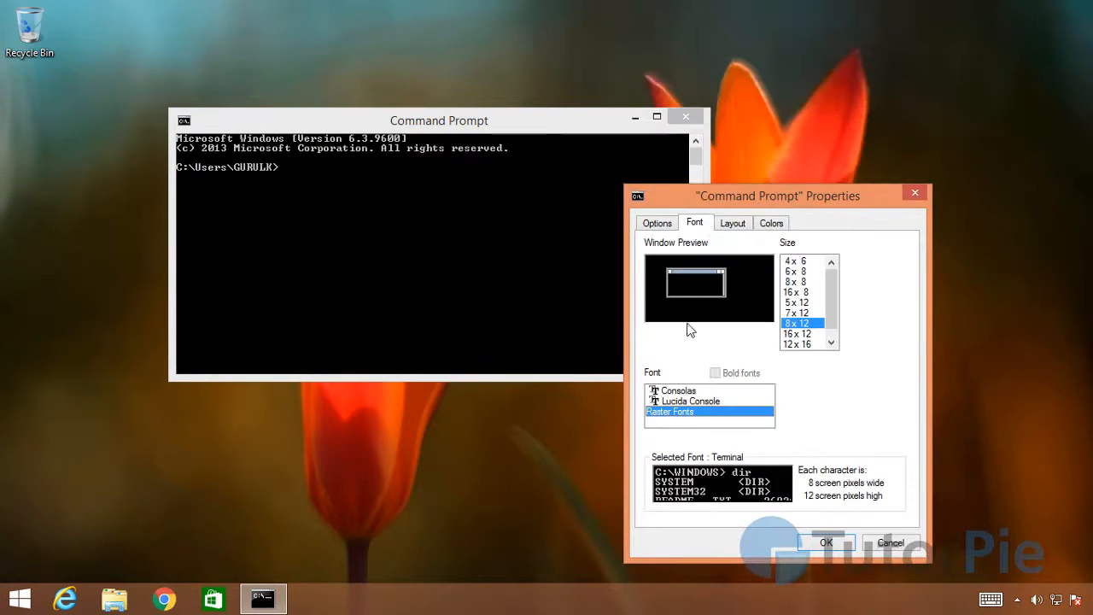
{"action": "left_click", "coordinate": [679, 391]}
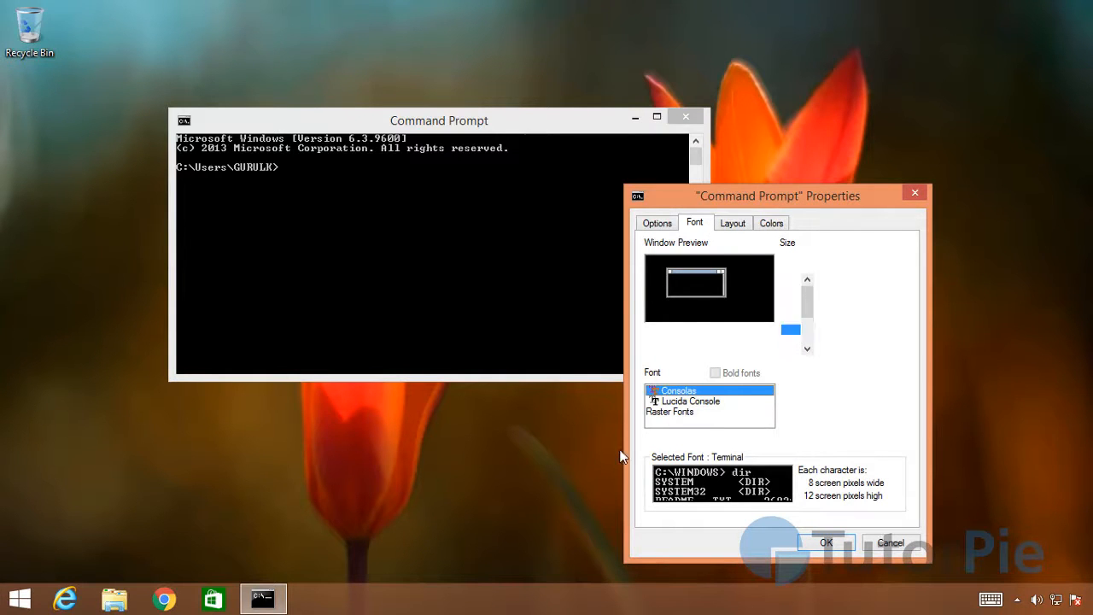
{"action": "left_click", "coordinate": [792, 308]}
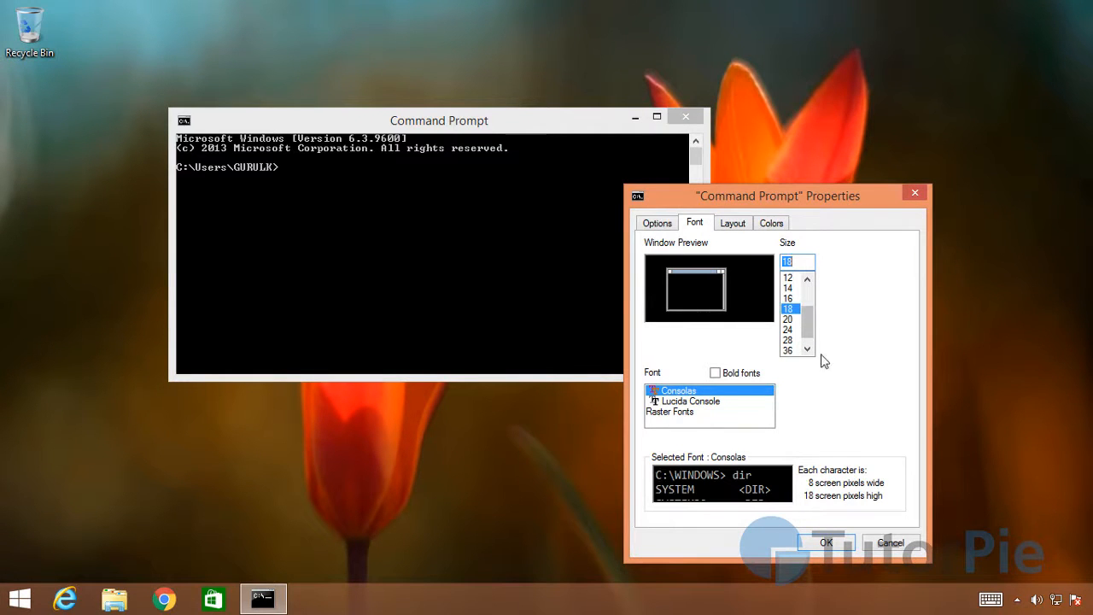
{"action": "left_click", "coordinate": [791, 318]}
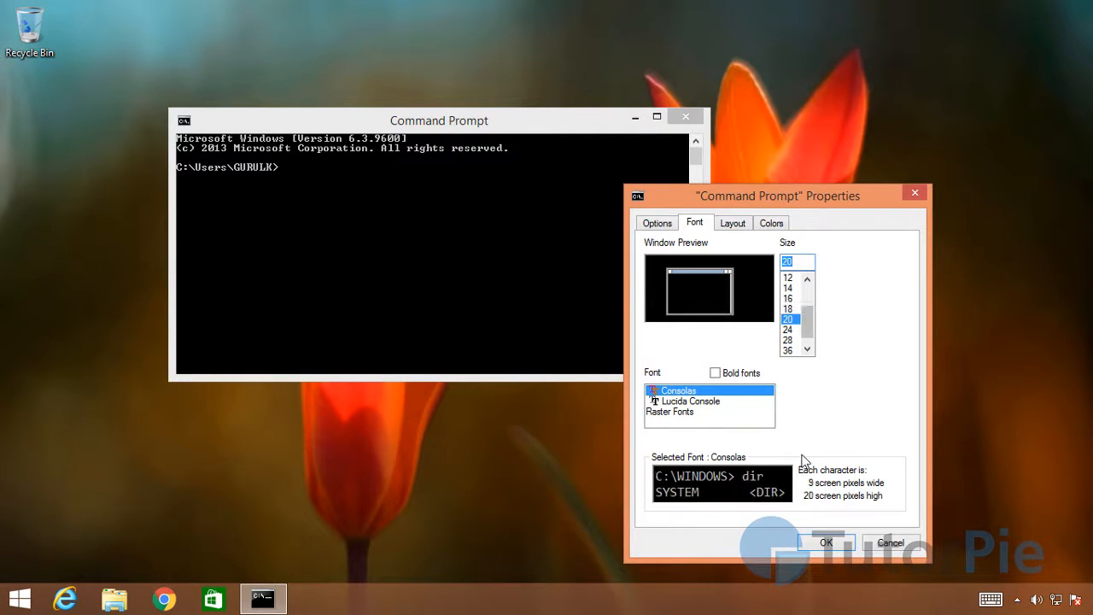
{"action": "left_click", "coordinate": [791, 329]}
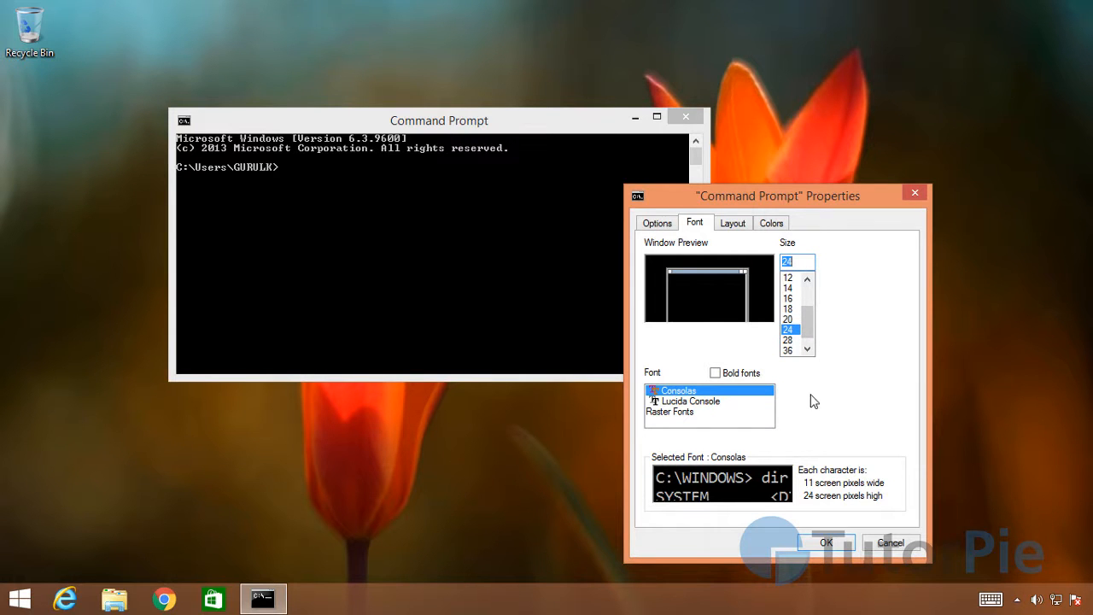
{"action": "left_click", "coordinate": [836, 547]}
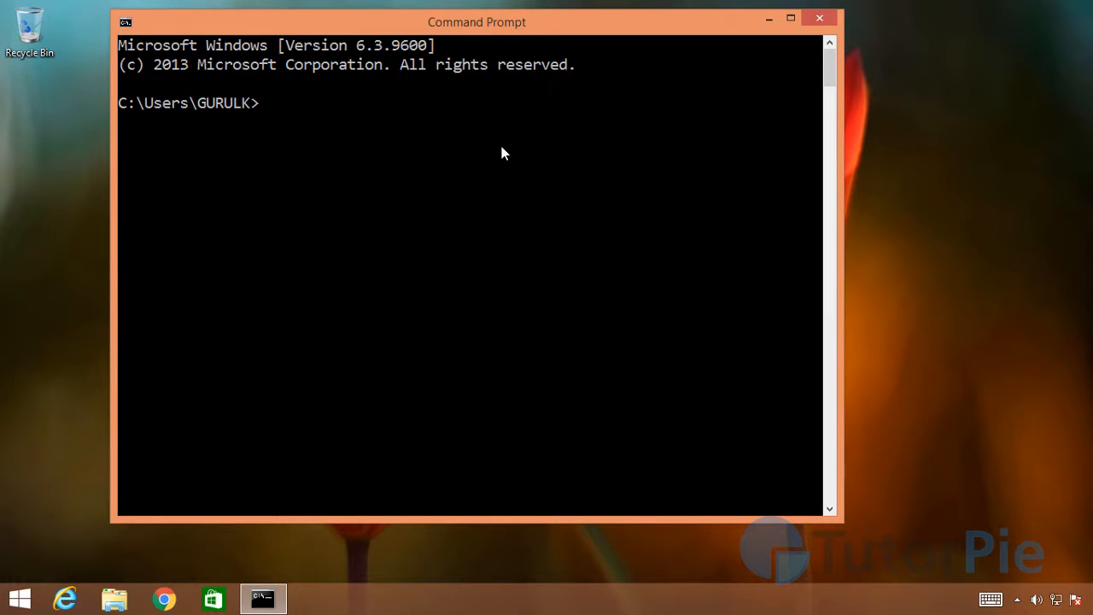
Step: Run the bcc32 command without a source file name to test that the compiler is reachable
{"action": "type", "text": "bcc32"}
{"action": "type", "text": "hello.c"}
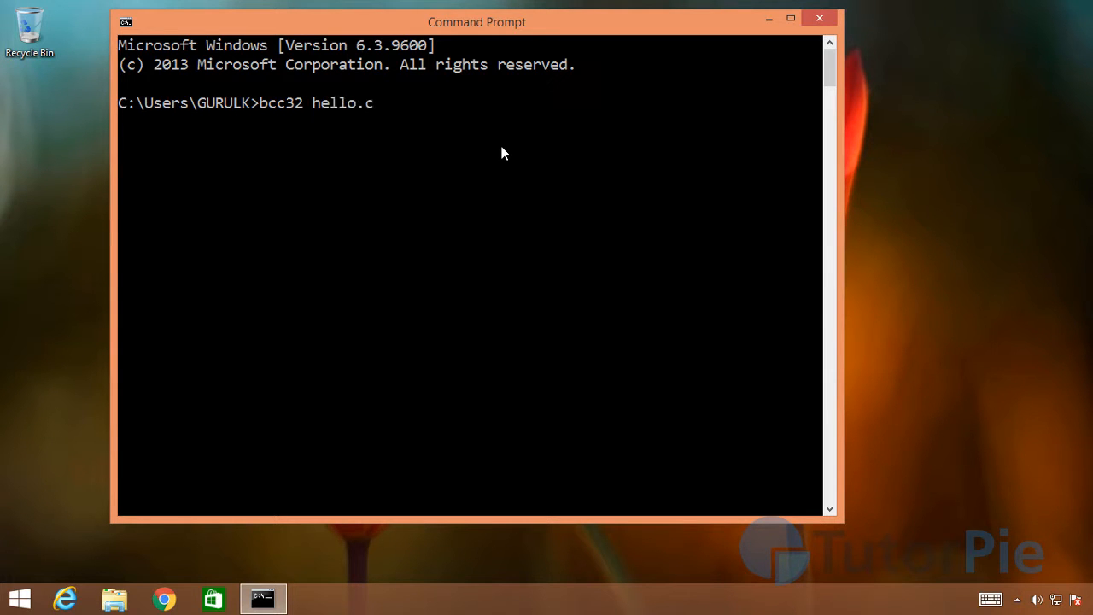
{"action": "key", "text": "BackSpace"}
{"action": "key", "text": "BackSpace"}
{"action": "key", "text": "BackSpace"}
{"action": "key", "text": "BackSpace"}
{"action": "key", "text": "BackSpace"}
{"action": "key", "text": "BackSpace"}
{"action": "key", "text": "BackSpace"}
{"action": "key", "text": "Return"}
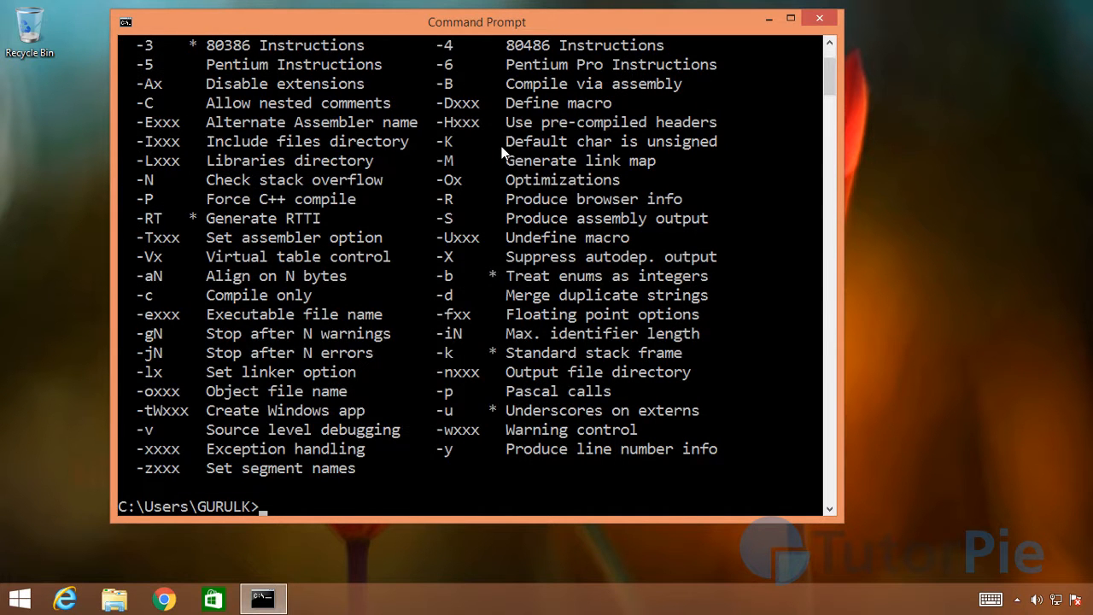
Step: Examine the bcc32 output from the version and syntax lines down through the list of compiler options
{"action": "scroll", "coordinate": [532, 169], "scroll_direction": "up", "scroll_amount": 2}
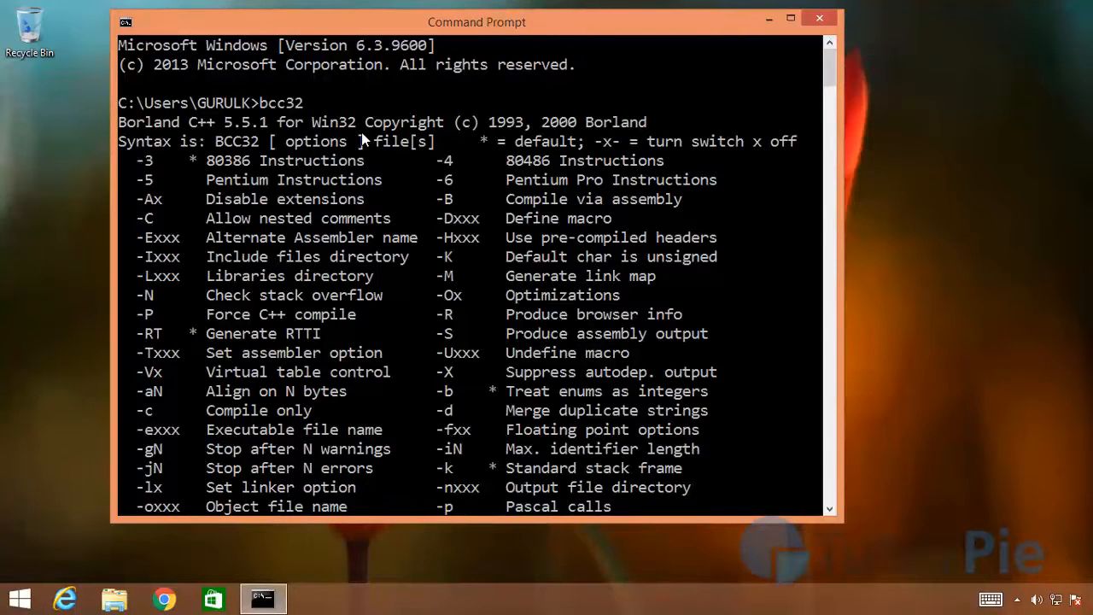
{"action": "left_click_drag", "start_coordinate": [503, 34], "coordinate": [598, 34]}
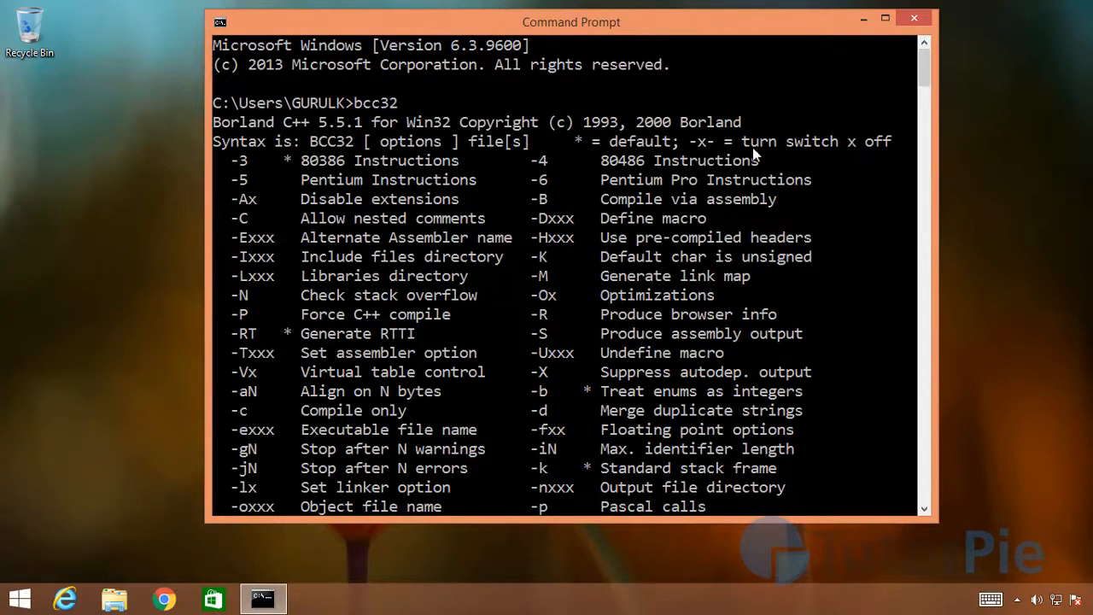
{"action": "scroll", "coordinate": [450, 143], "scroll_direction": "down", "scroll_amount": 5}
{"action": "scroll", "coordinate": [450, 144], "scroll_direction": "up", "scroll_amount": 5}
{"action": "scroll", "coordinate": [513, 170], "scroll_direction": "down", "scroll_amount": 1}
{"action": "scroll", "coordinate": [367, 111], "scroll_direction": "down", "scroll_amount": 3}
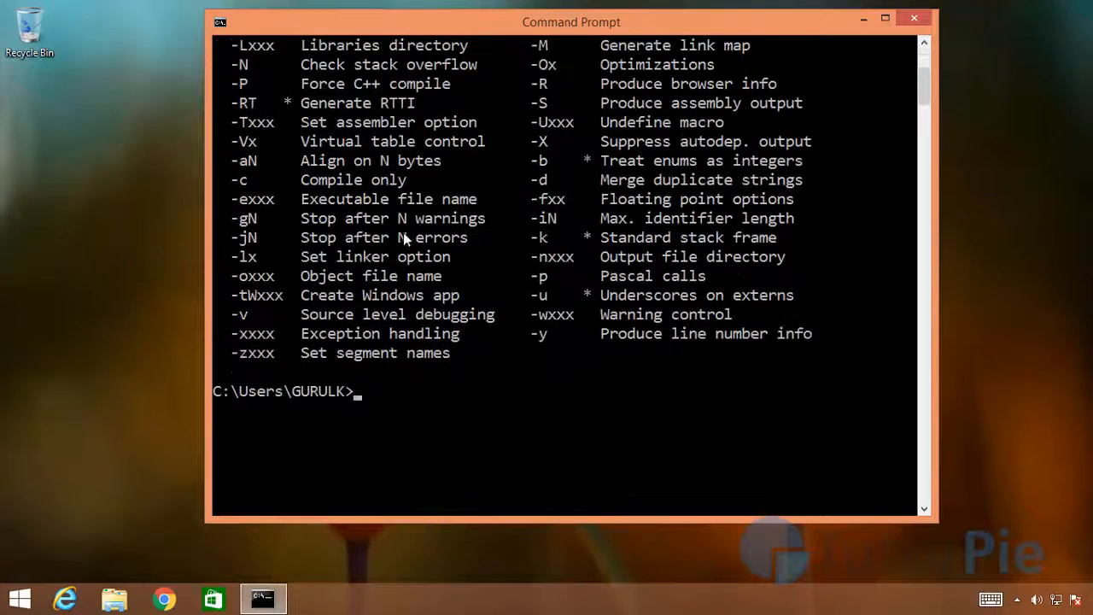
{"action": "scroll", "coordinate": [602, 307], "scroll_direction": "up", "scroll_amount": 3}
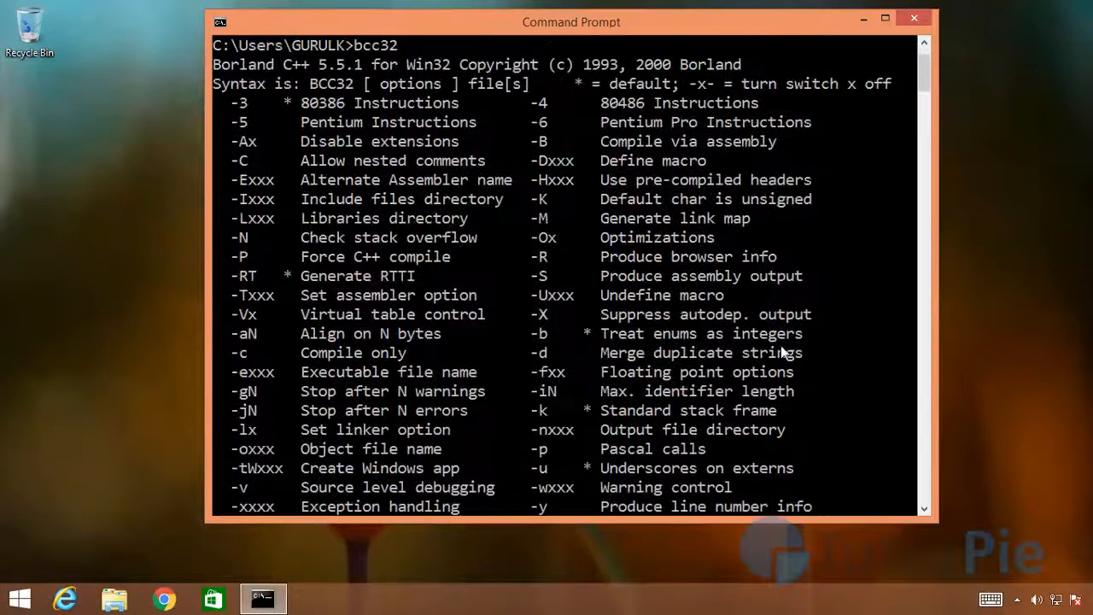
{"action": "scroll", "coordinate": [365, 402], "scroll_direction": "down", "scroll_amount": 3}
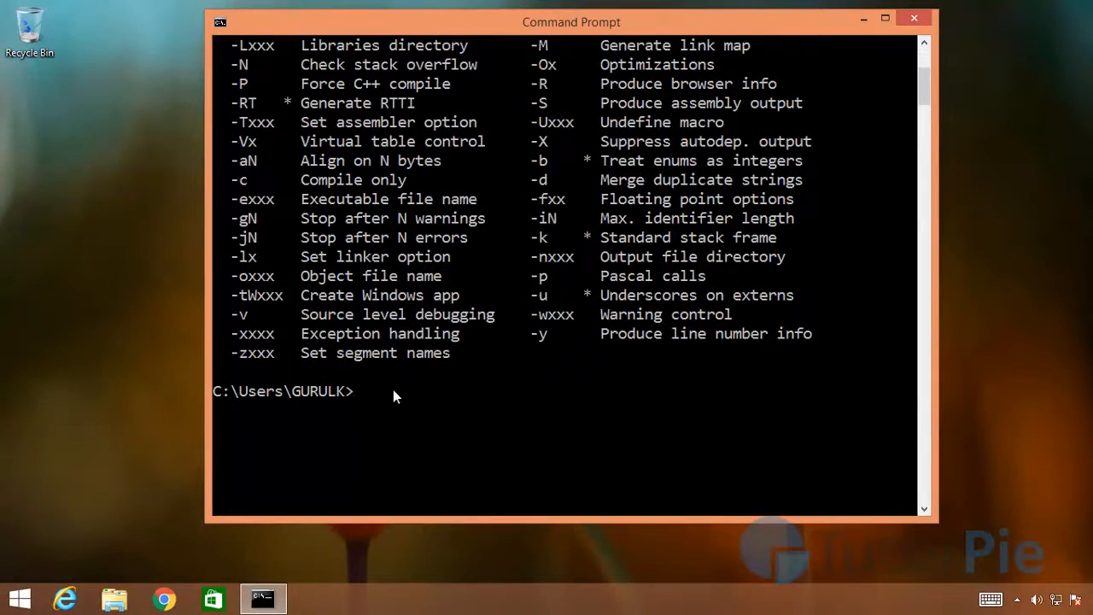